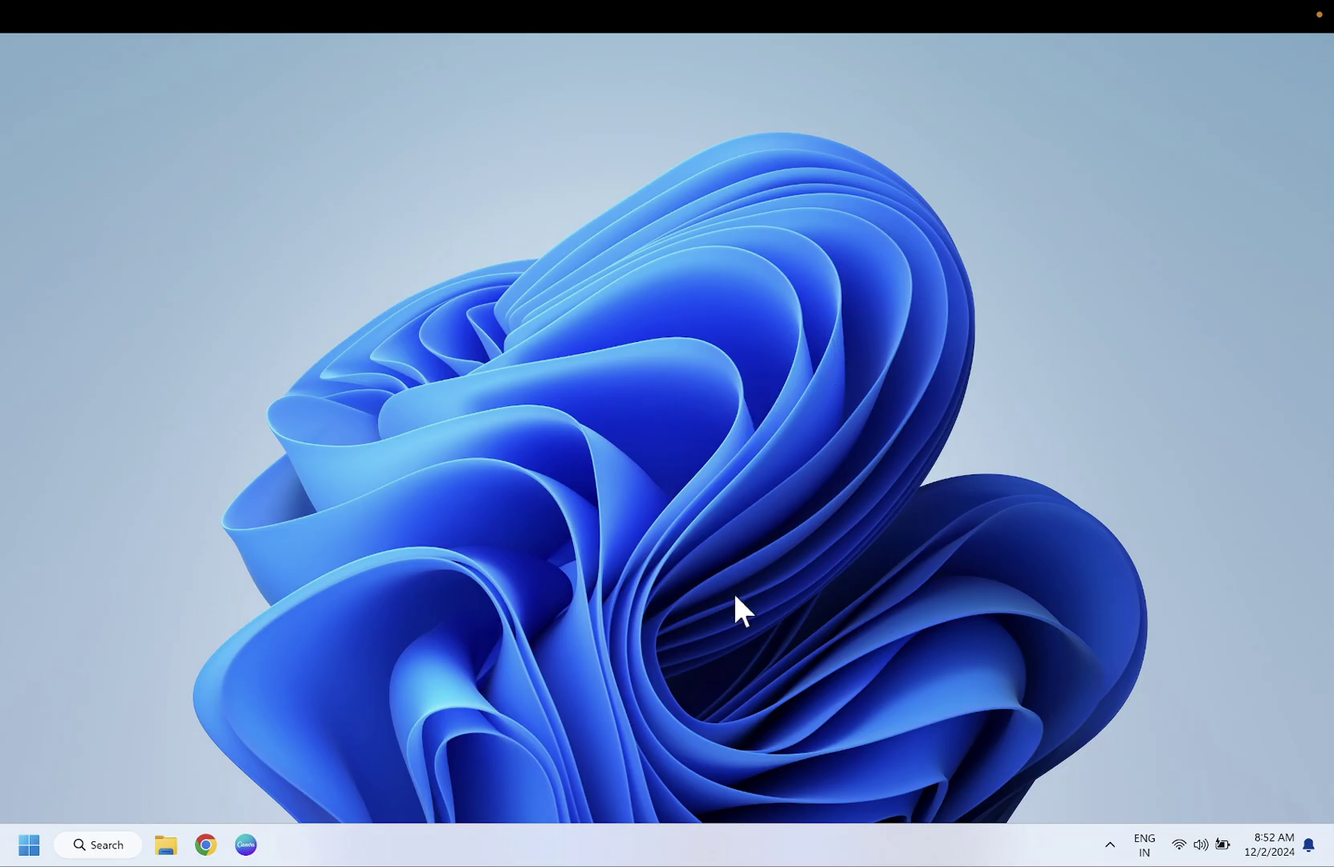
Step: Open Task Manager from the taskbar, maximized, on the Startup apps page
{"action": "right_click", "coordinate": [766, 849]}
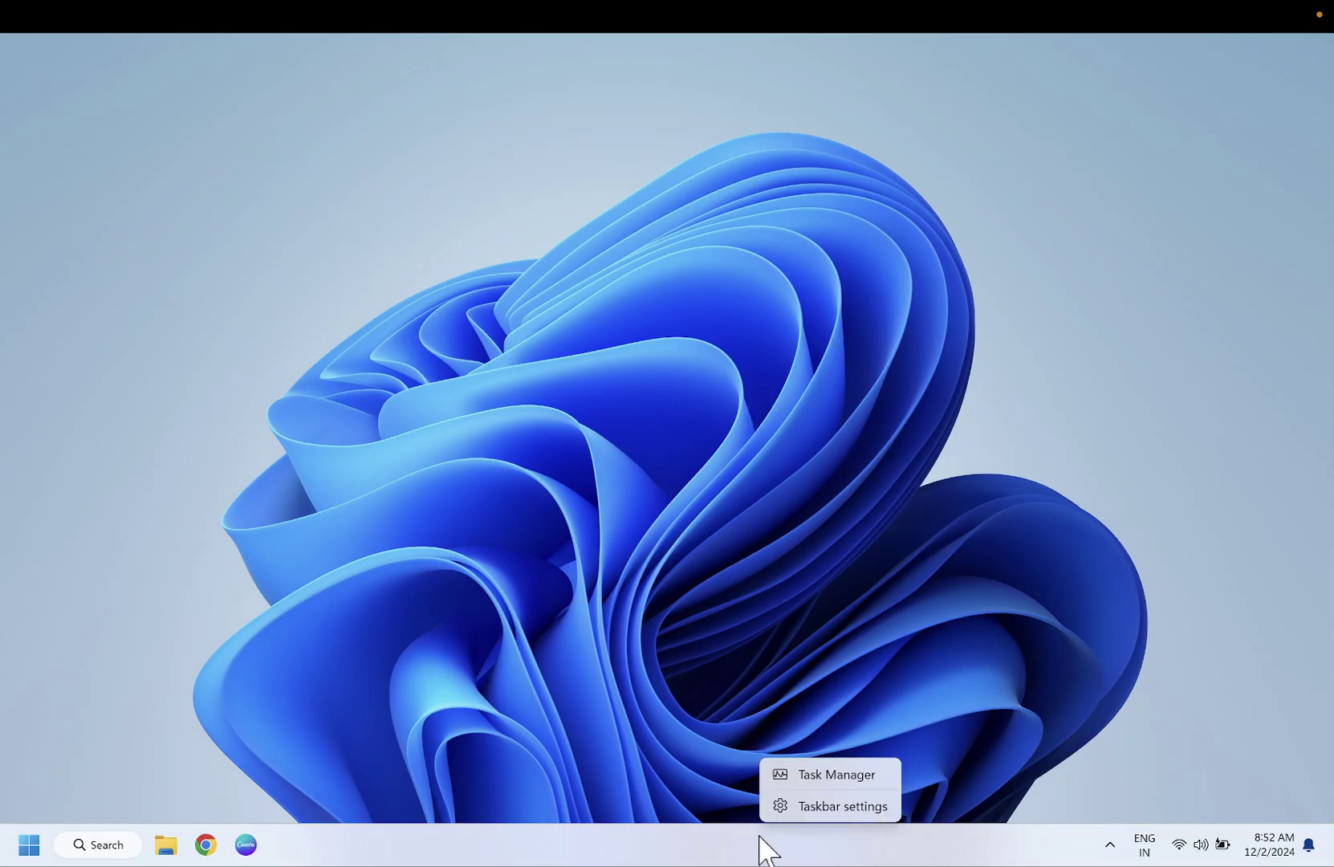
{"action": "left_click", "coordinate": [840, 776]}
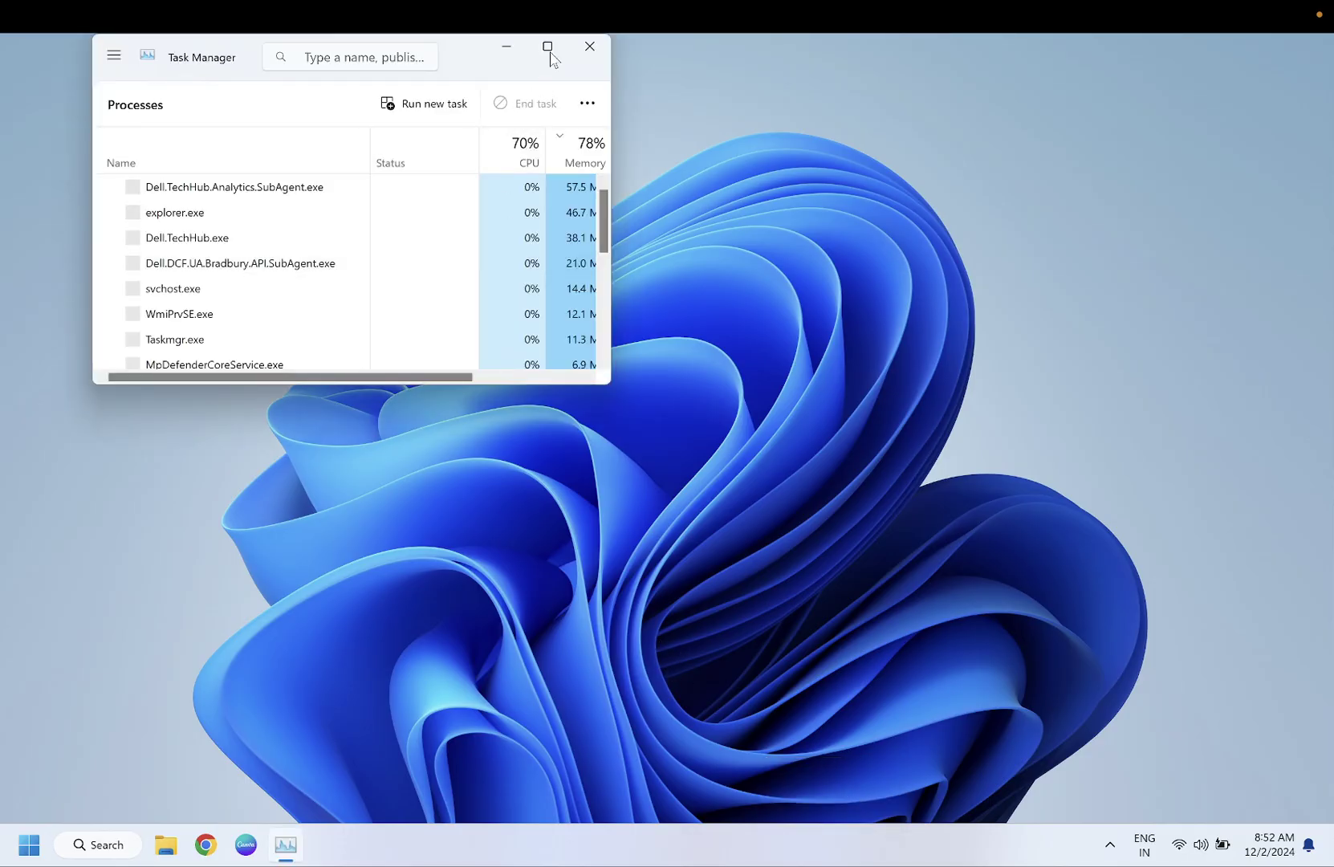
{"action": "key", "text": "super+Up"}
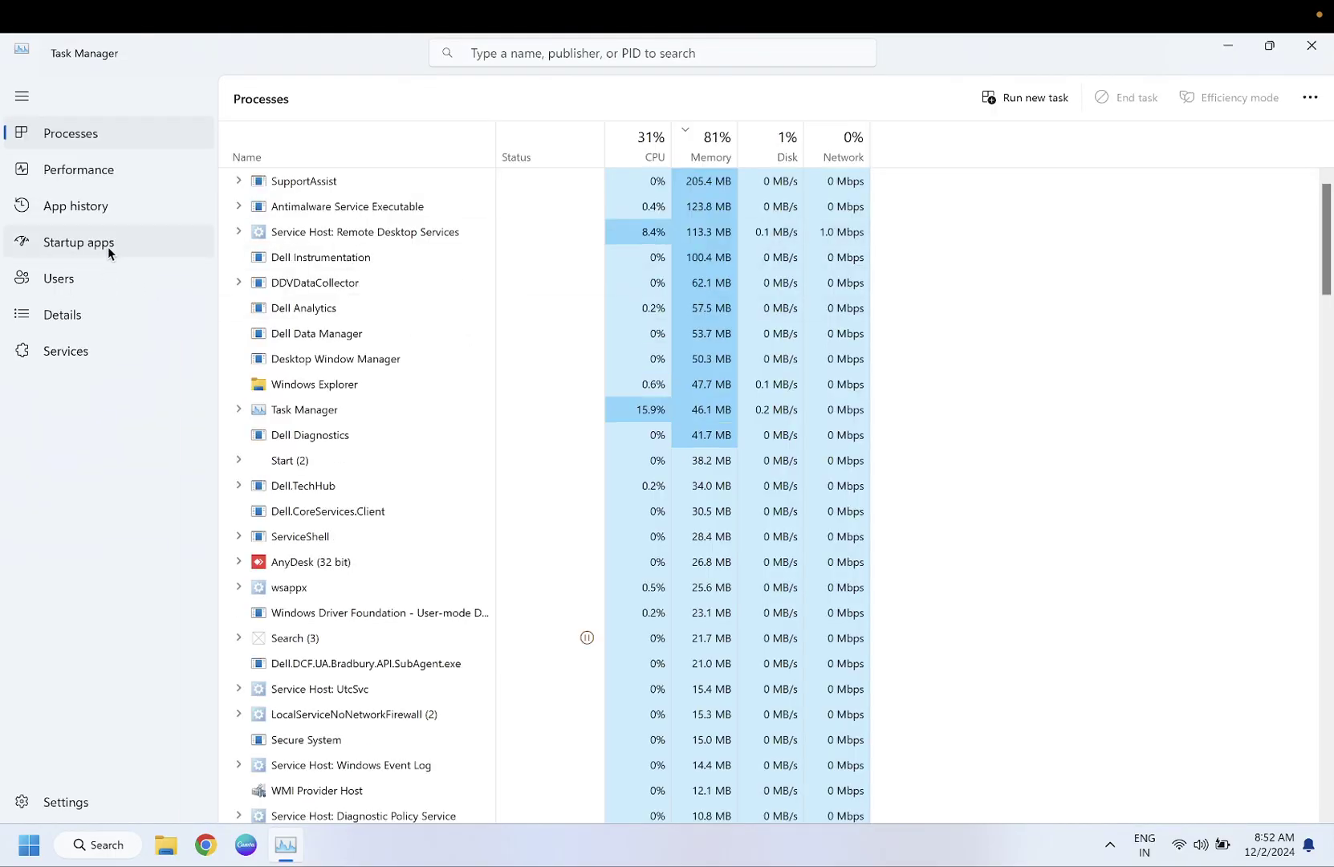
{"action": "left_click", "coordinate": [108, 245]}
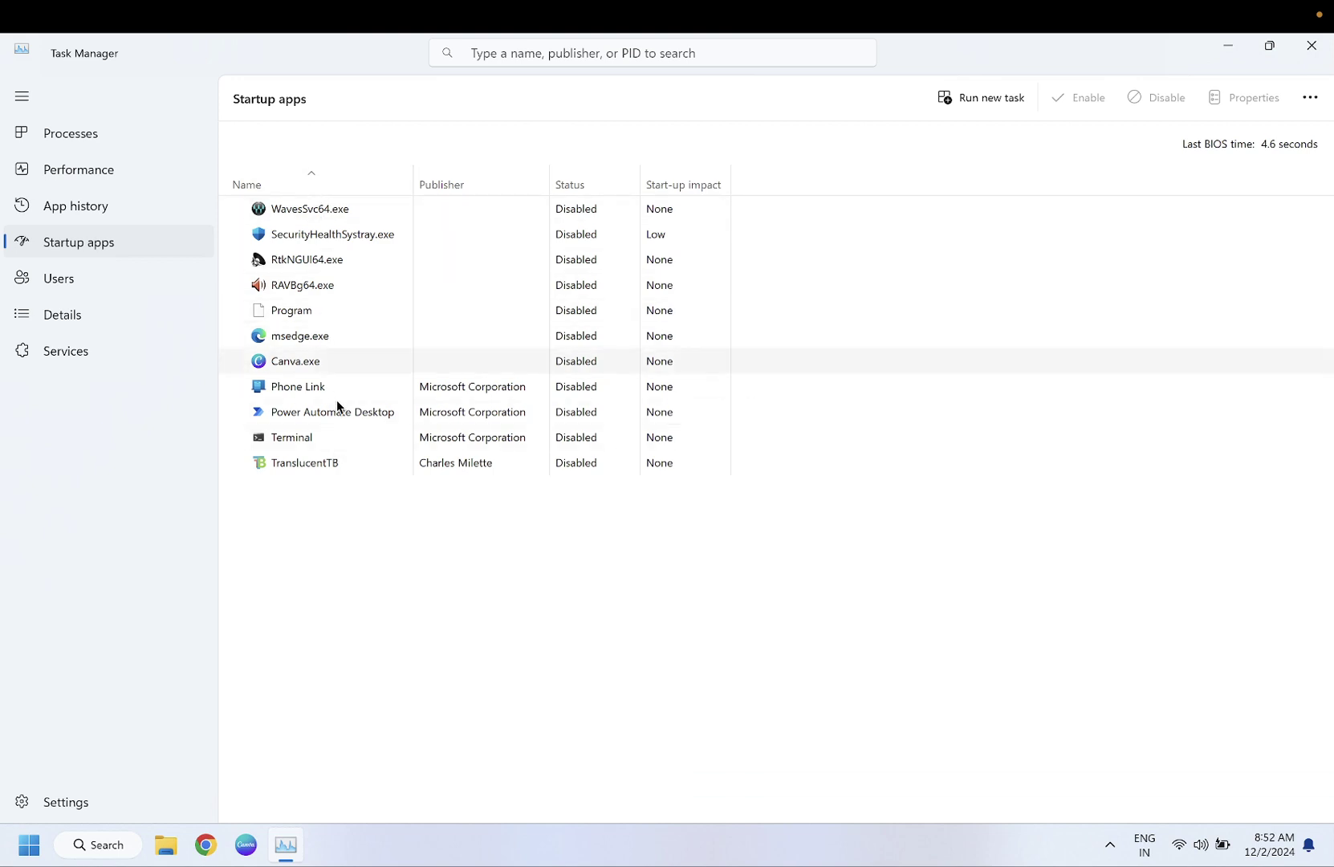
Step: Enable and then disable TranslucentTB as a startup app
{"action": "left_click", "coordinate": [323, 470]}
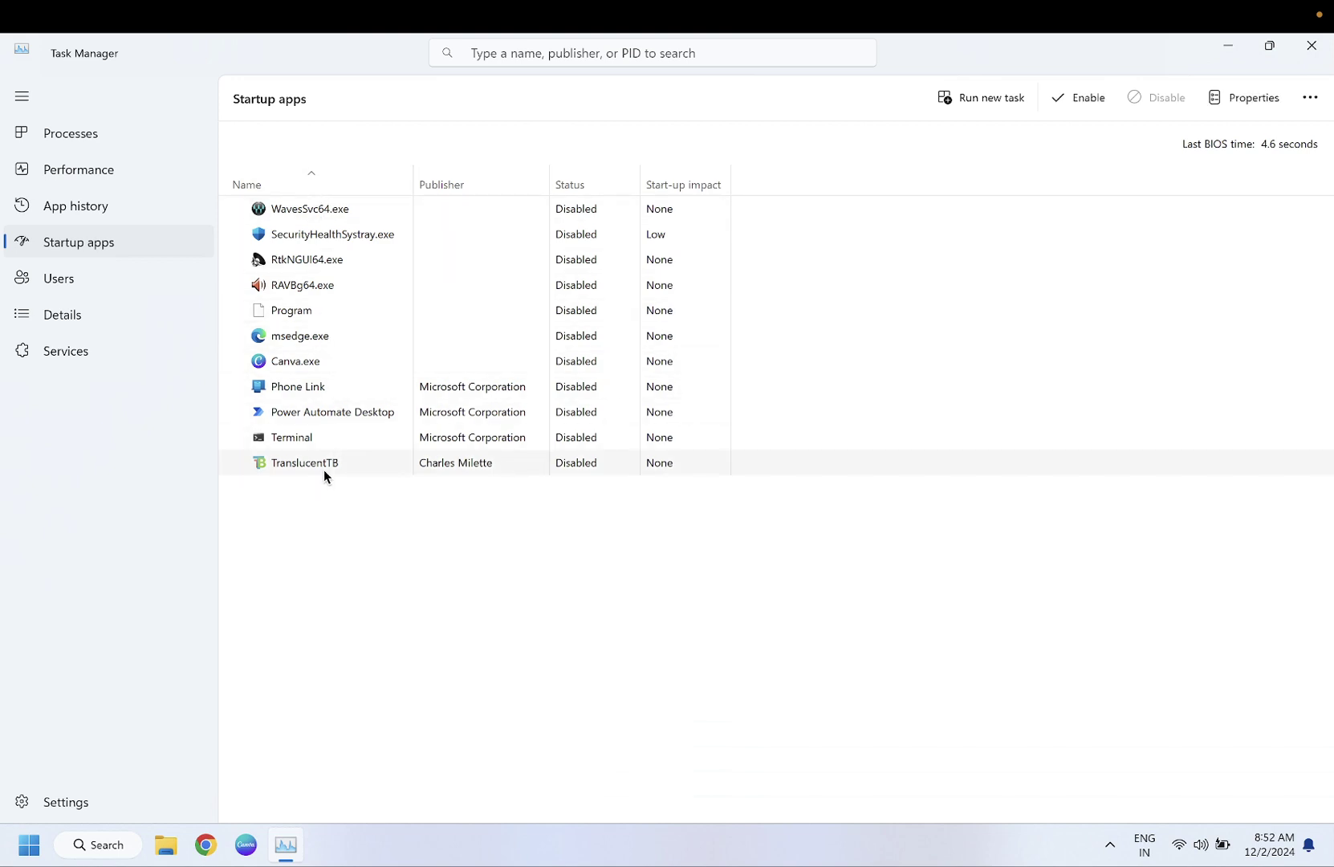
{"action": "right_click", "coordinate": [323, 468]}
{"action": "left_click", "coordinate": [379, 480]}
{"action": "right_click", "coordinate": [349, 464]}
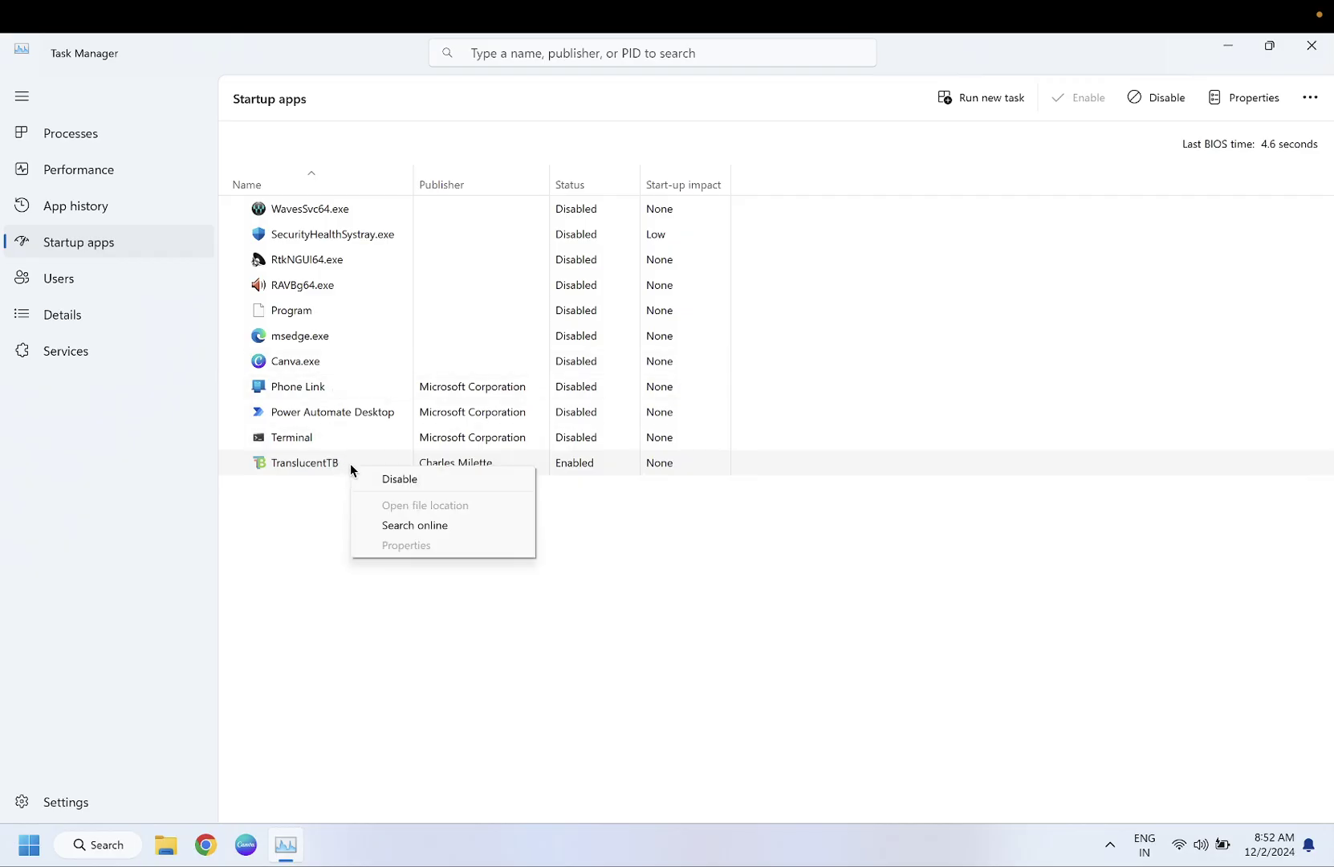
{"action": "left_click", "coordinate": [400, 478]}
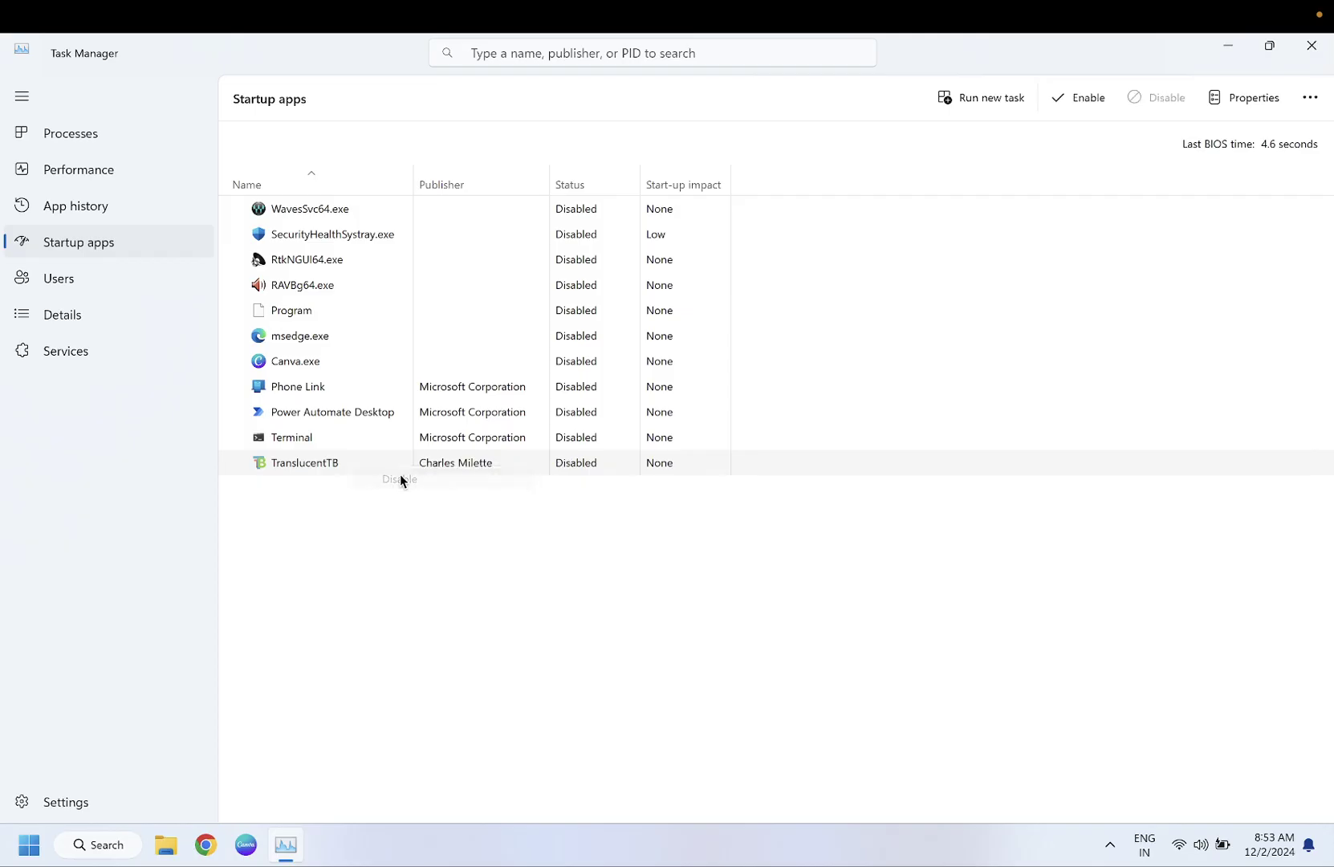
Step: Enable and then disable Canva.exe as a startup app
{"action": "right_click", "coordinate": [312, 366]}
{"action": "left_click", "coordinate": [324, 379]}
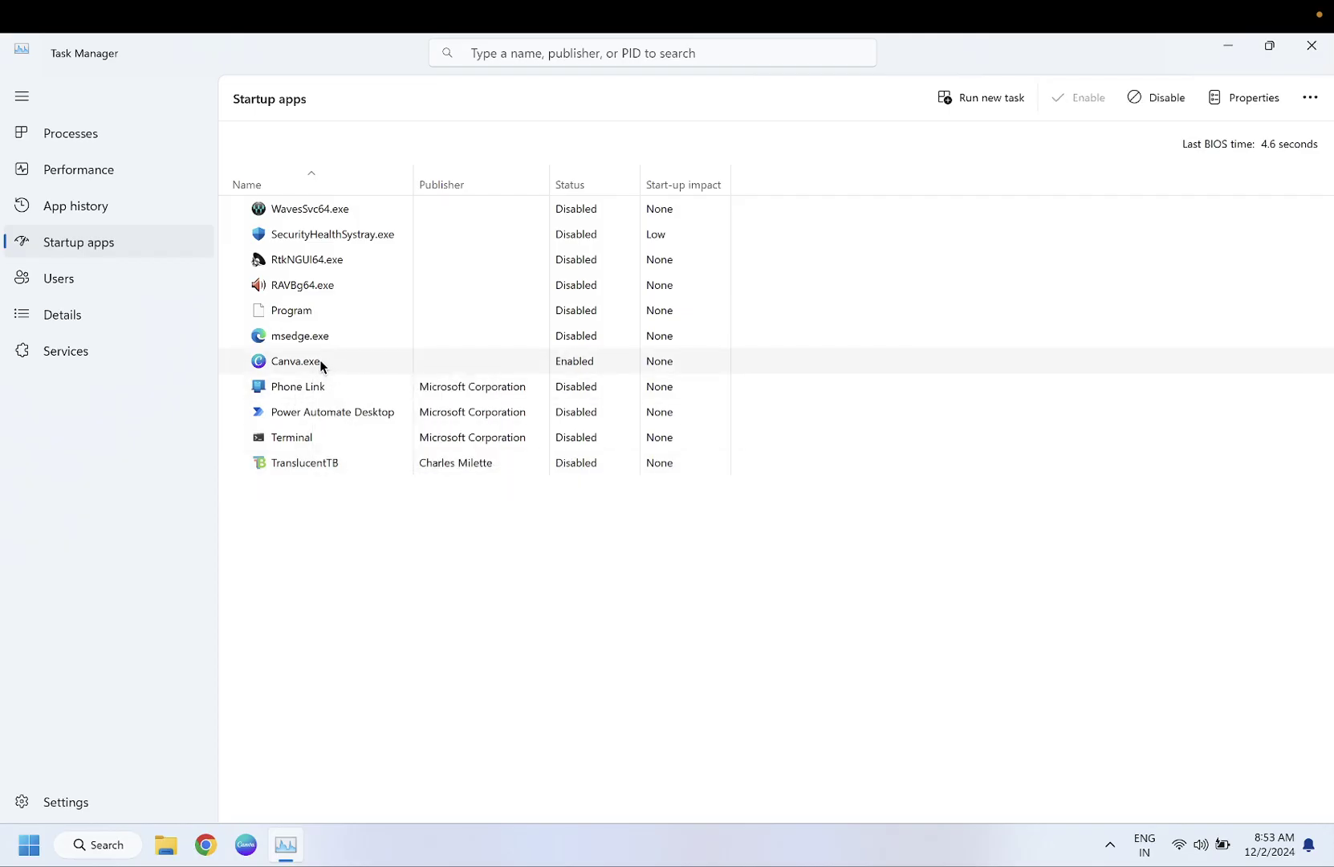
{"action": "right_click", "coordinate": [321, 365]}
{"action": "left_click", "coordinate": [367, 375]}
Step: Check the CPU Performance page and the Processes list, then close Task Manager
{"action": "left_click", "coordinate": [128, 179]}
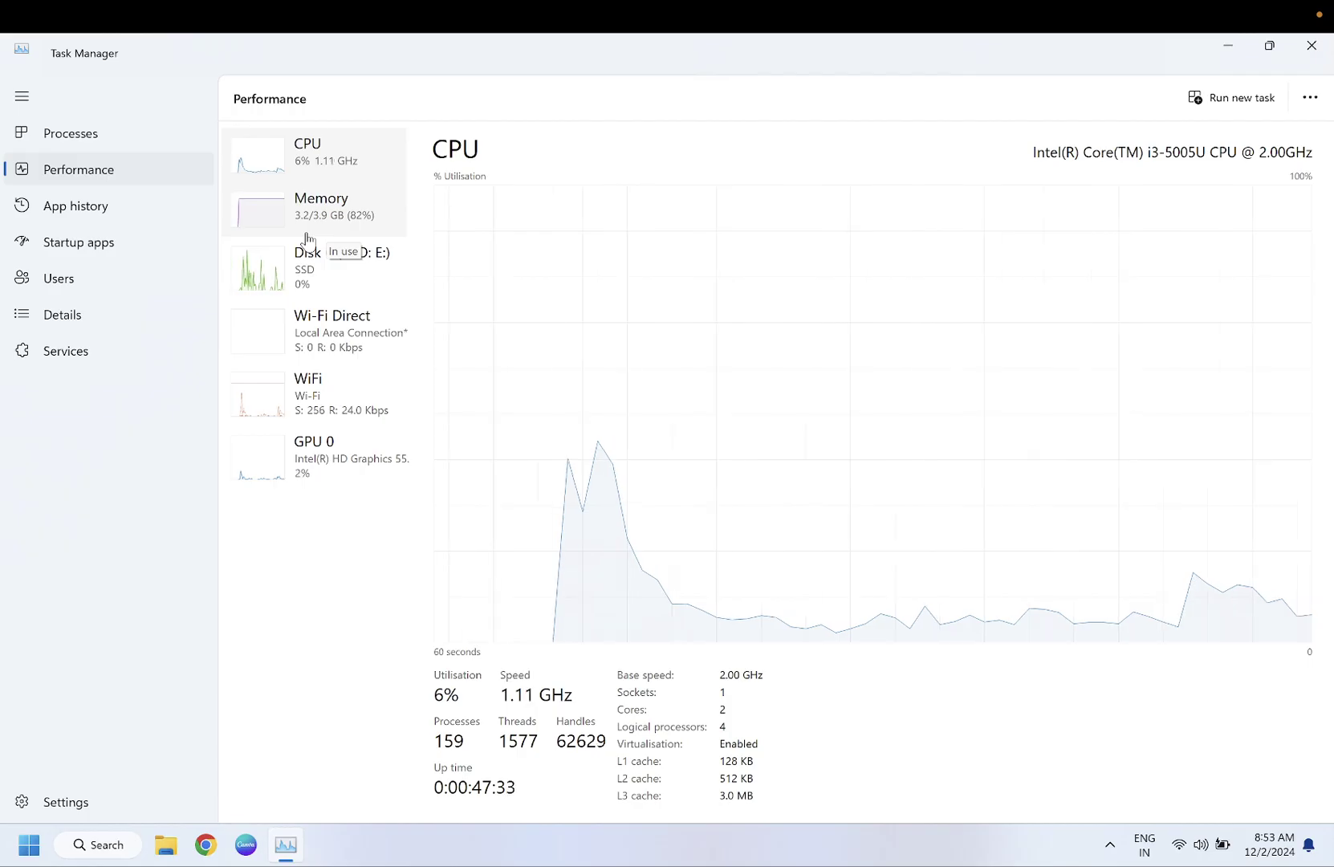
{"action": "left_click", "coordinate": [101, 137]}
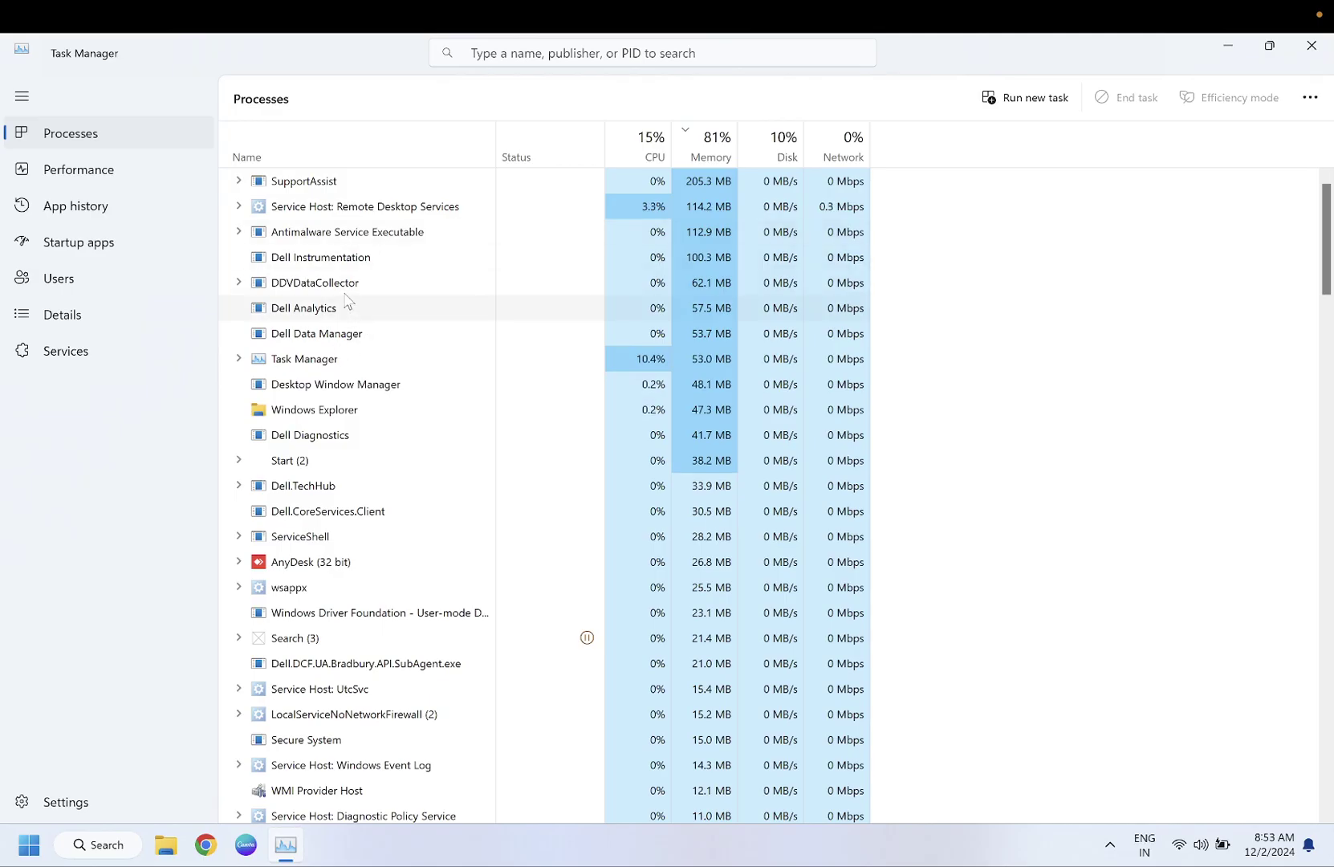
{"action": "left_click", "coordinate": [1304, 57]}
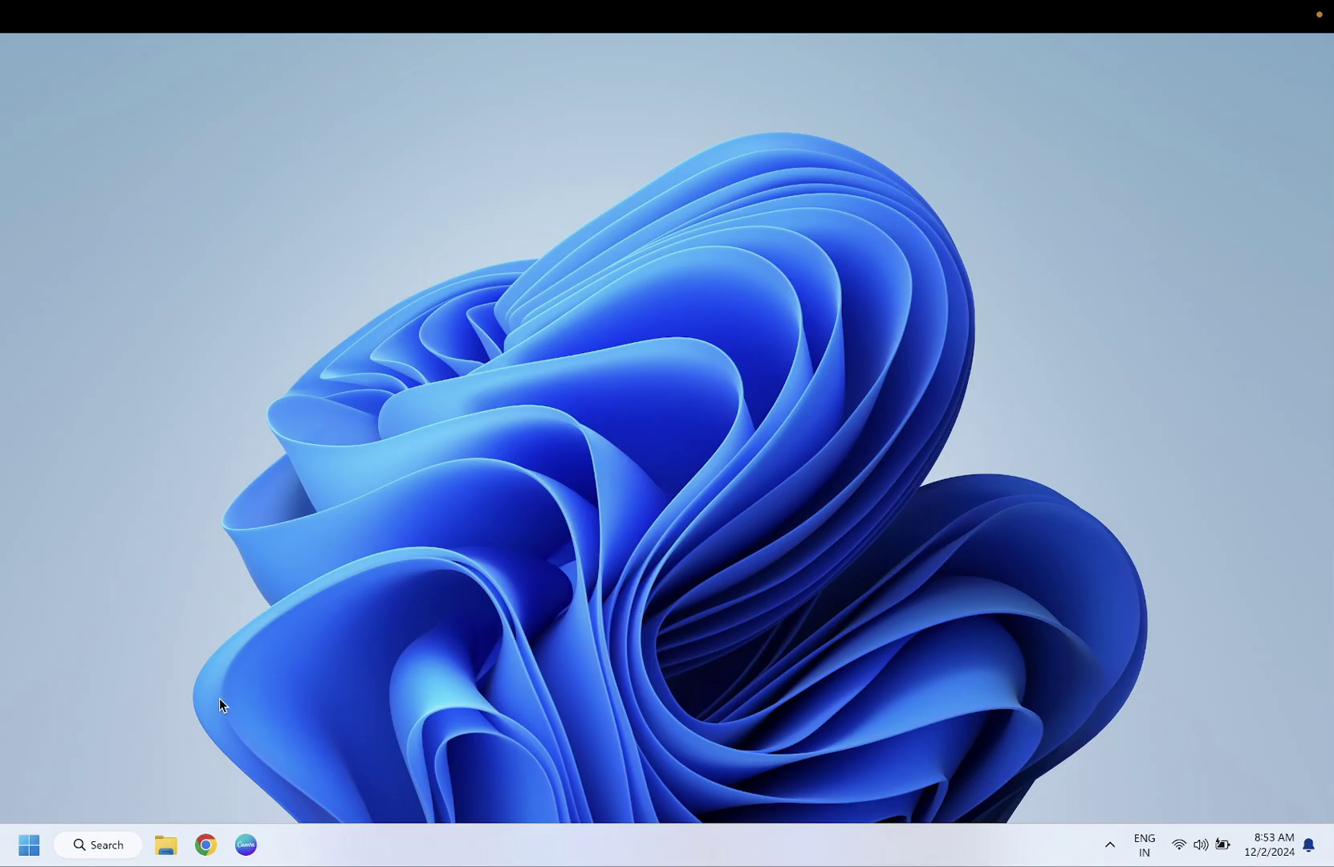
Step: Launch Control Panel from Windows search and show all items as Large icons
{"action": "left_click", "coordinate": [105, 848]}
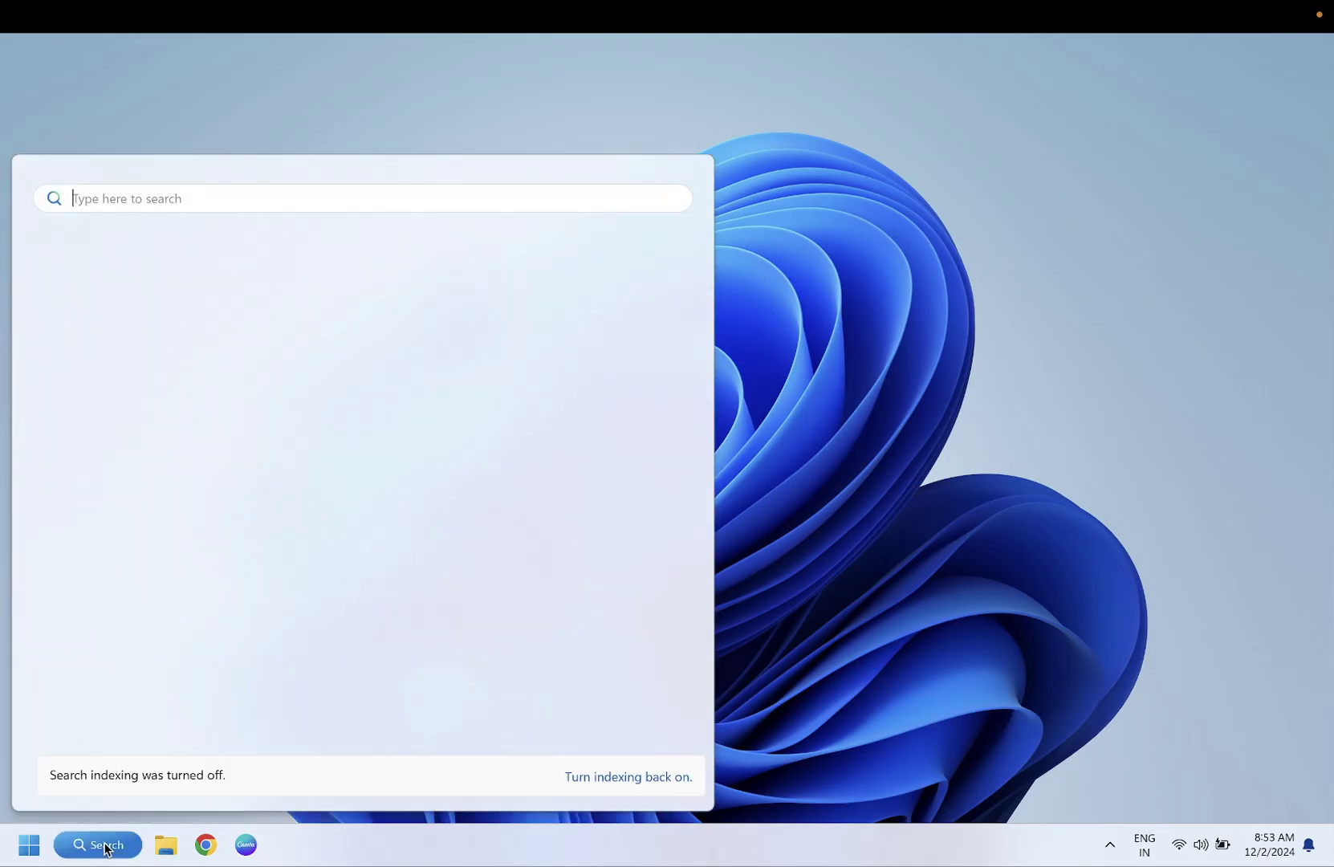
{"action": "type", "text": "control"}
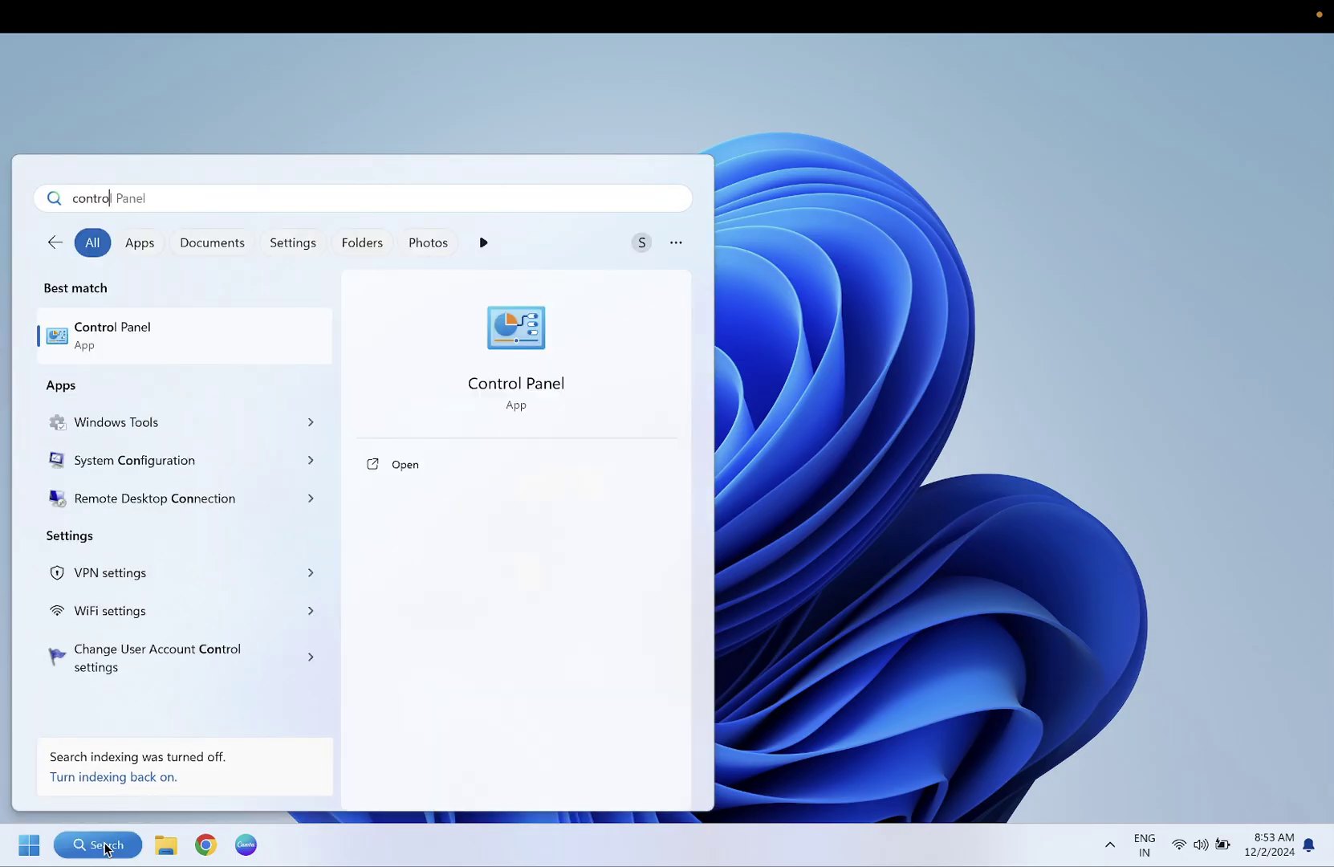
{"action": "left_click", "coordinate": [179, 318]}
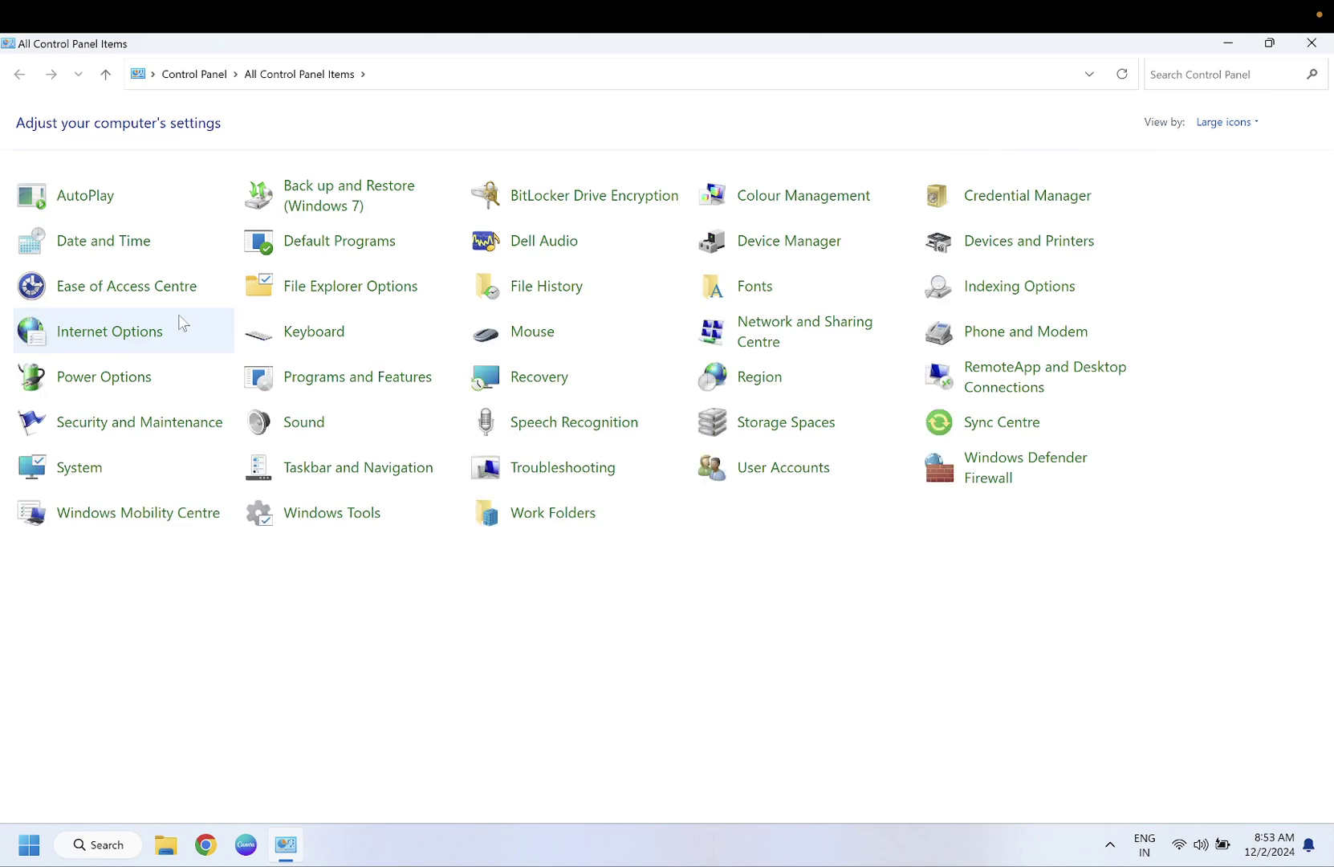
{"action": "left_click", "coordinate": [1223, 124]}
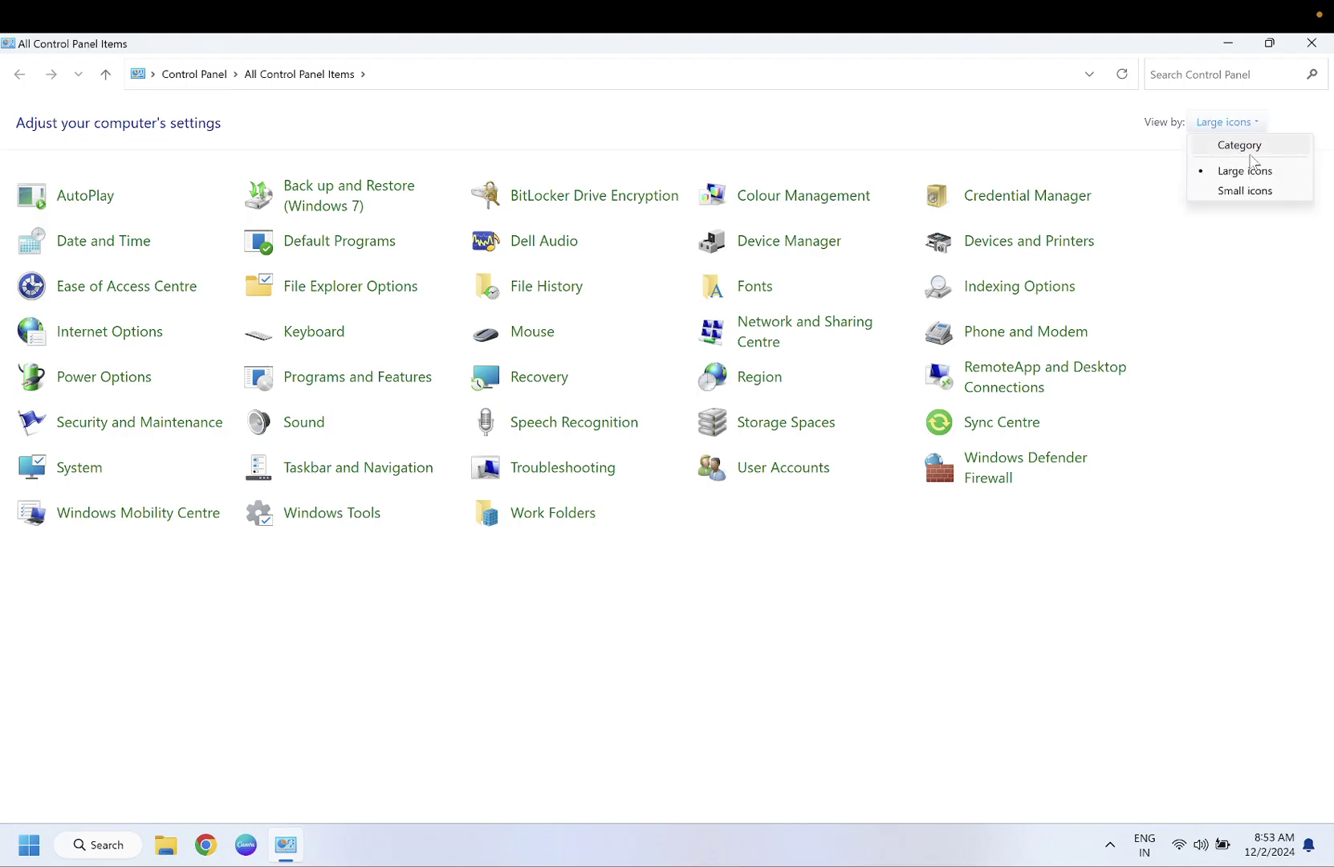
{"action": "left_click", "coordinate": [1231, 170]}
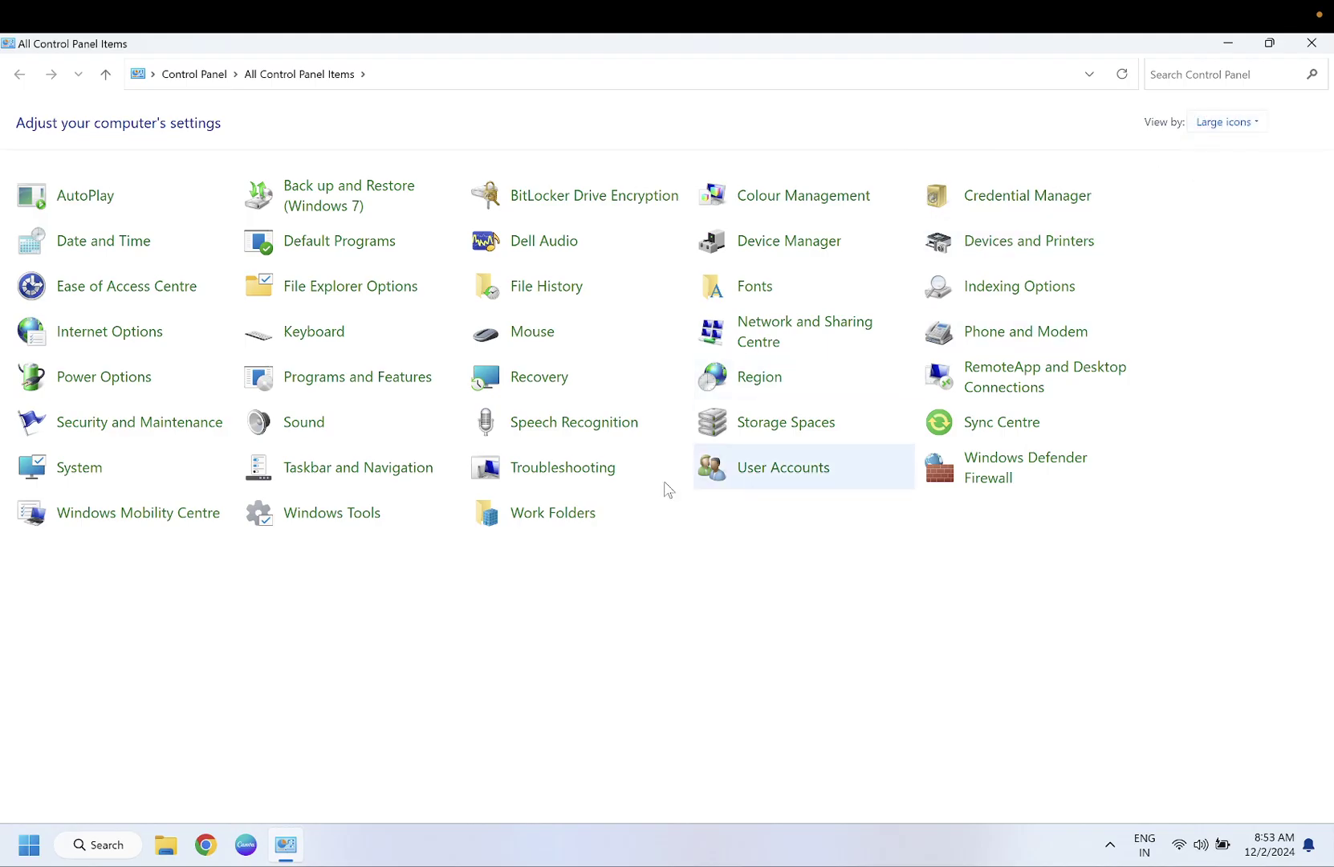
Step: In Programs and Features, select VideoPad Video Editor 16.46 and start its uninstall
{"action": "left_click", "coordinate": [356, 378]}
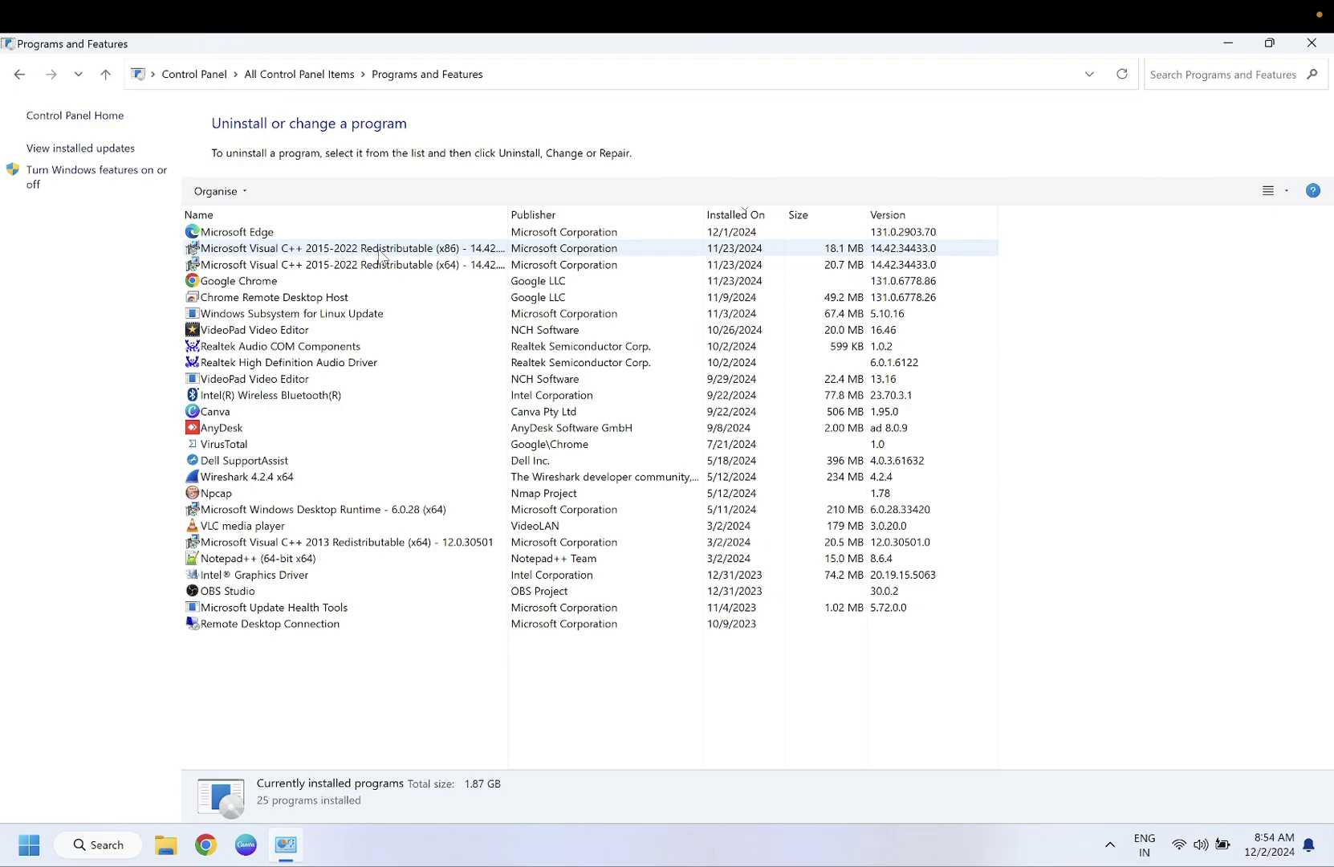
{"action": "left_click", "coordinate": [377, 234]}
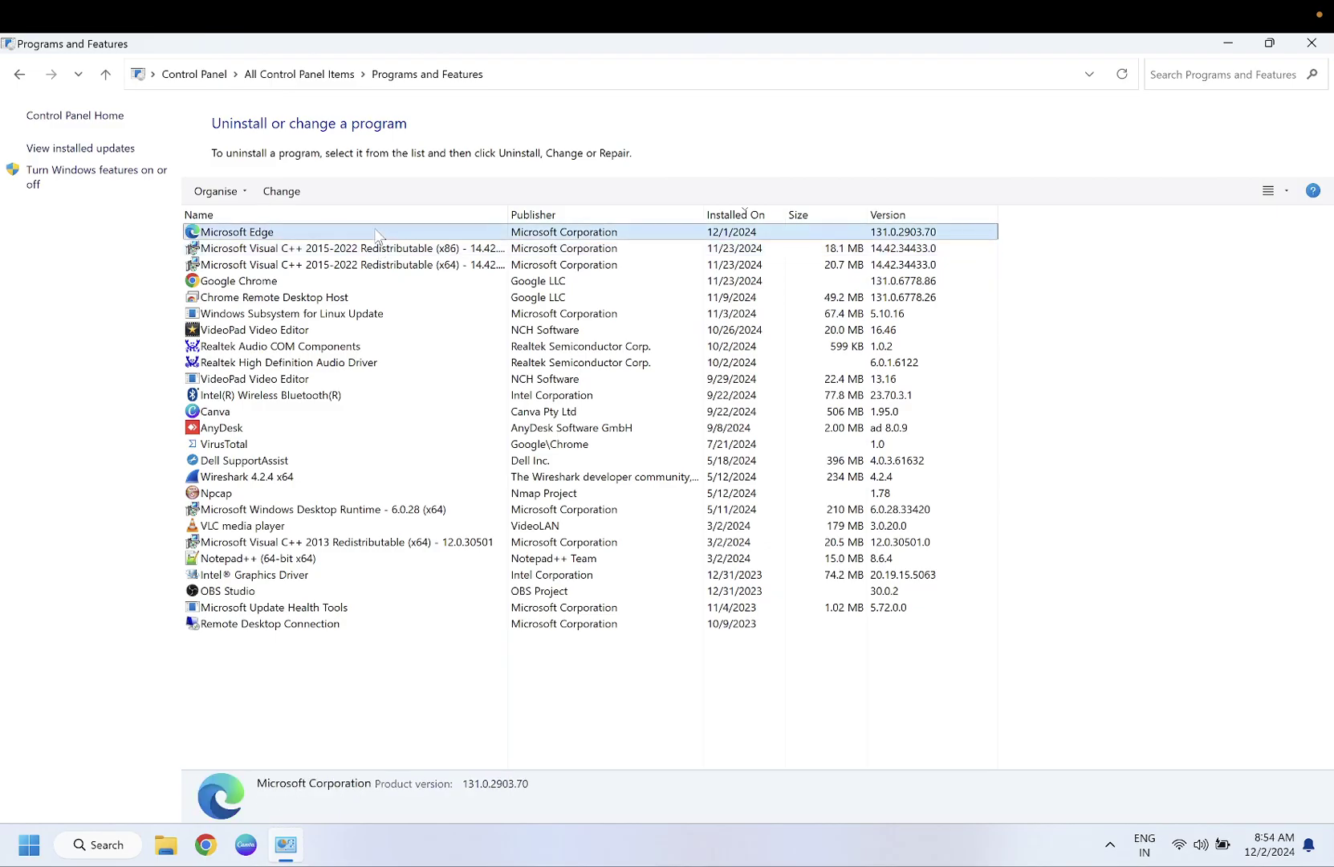
{"action": "key", "text": "Down"}
{"action": "key", "text": "Down"}
{"action": "key", "text": "Down"}
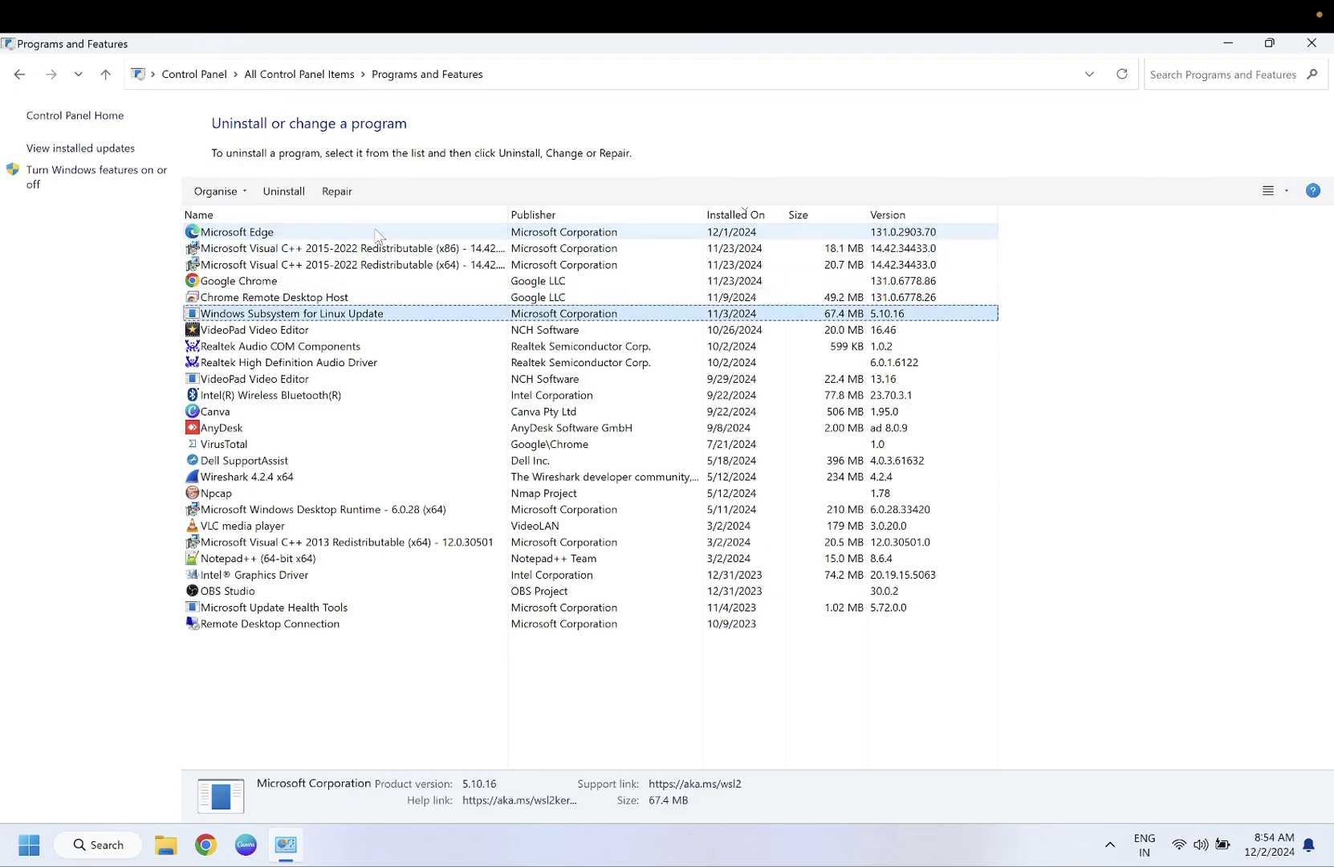
{"action": "key", "text": "Down"}
{"action": "key", "text": "Down"}
{"action": "key", "text": "Down"}
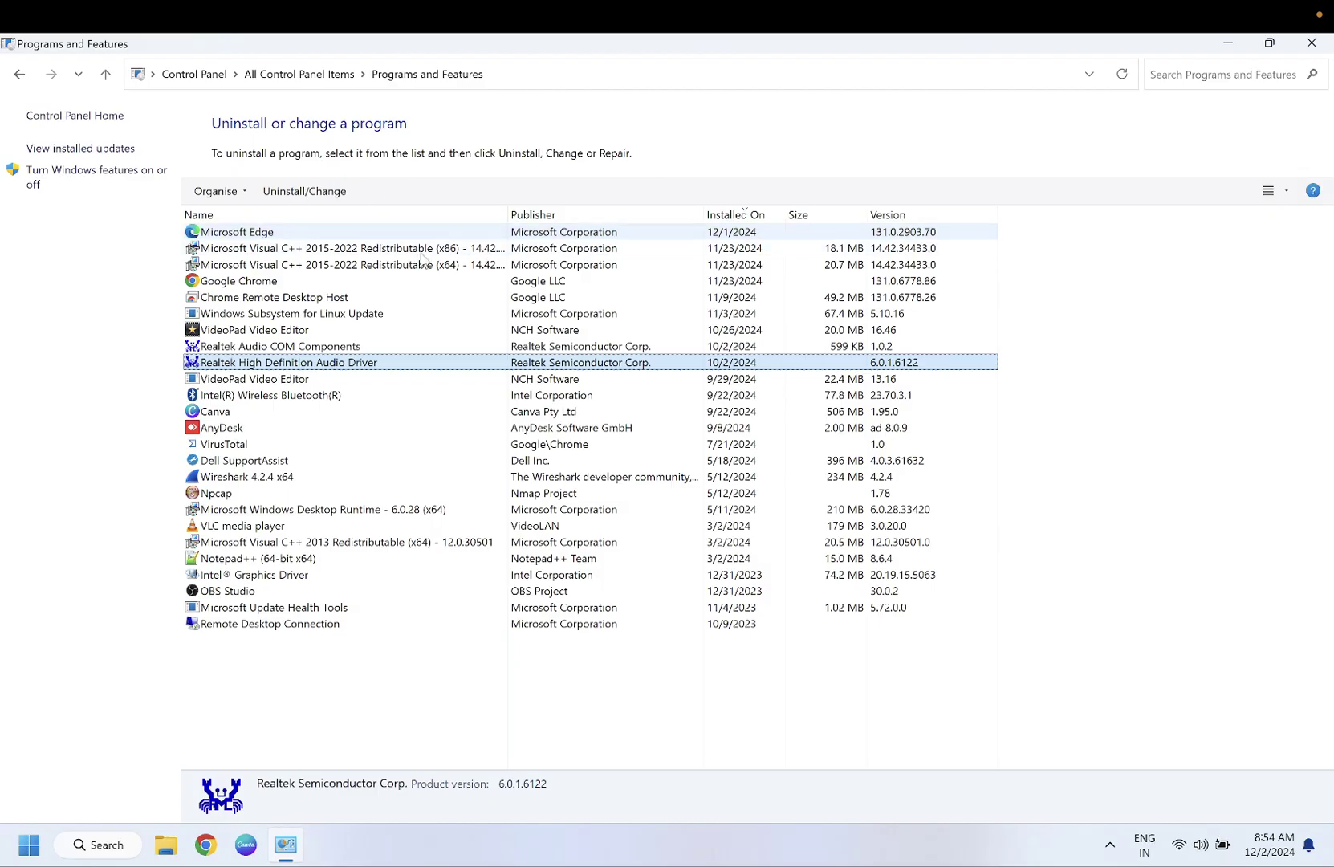
{"action": "left_click", "coordinate": [301, 331]}
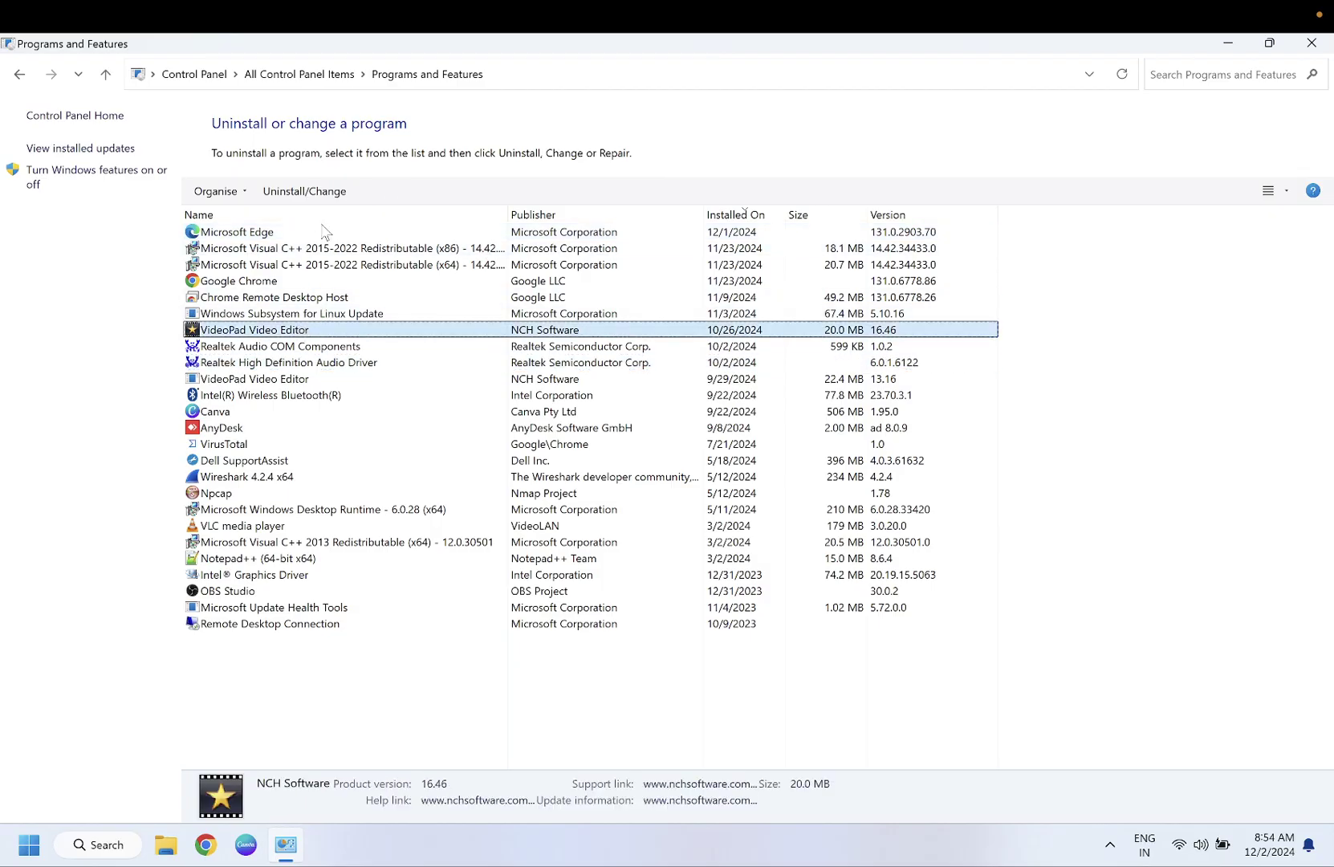
{"action": "left_click", "coordinate": [280, 191]}
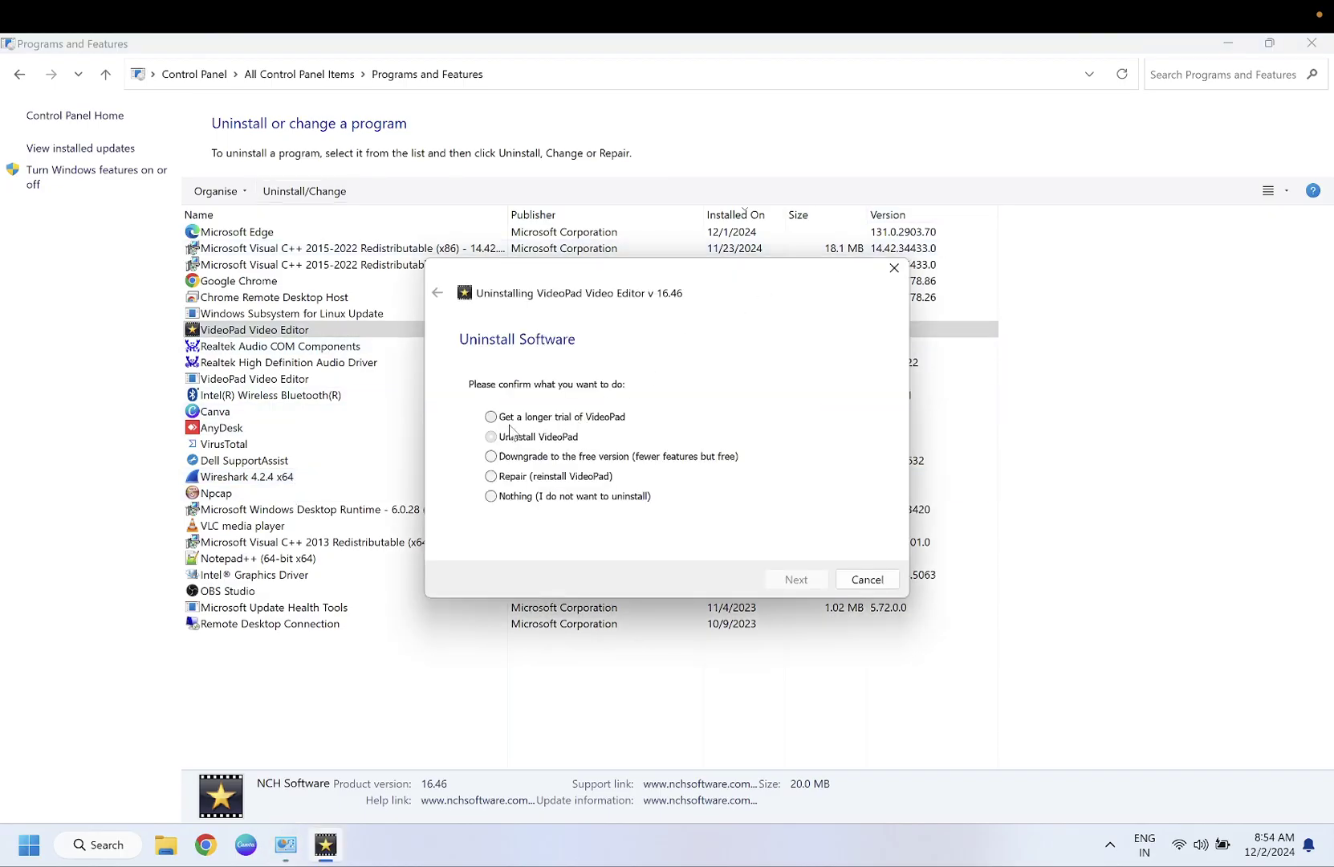
Step: Complete the VideoPad uninstaller with data files deleted and no feedback sent
{"action": "left_click", "coordinate": [510, 433]}
{"action": "left_click", "coordinate": [796, 580]}
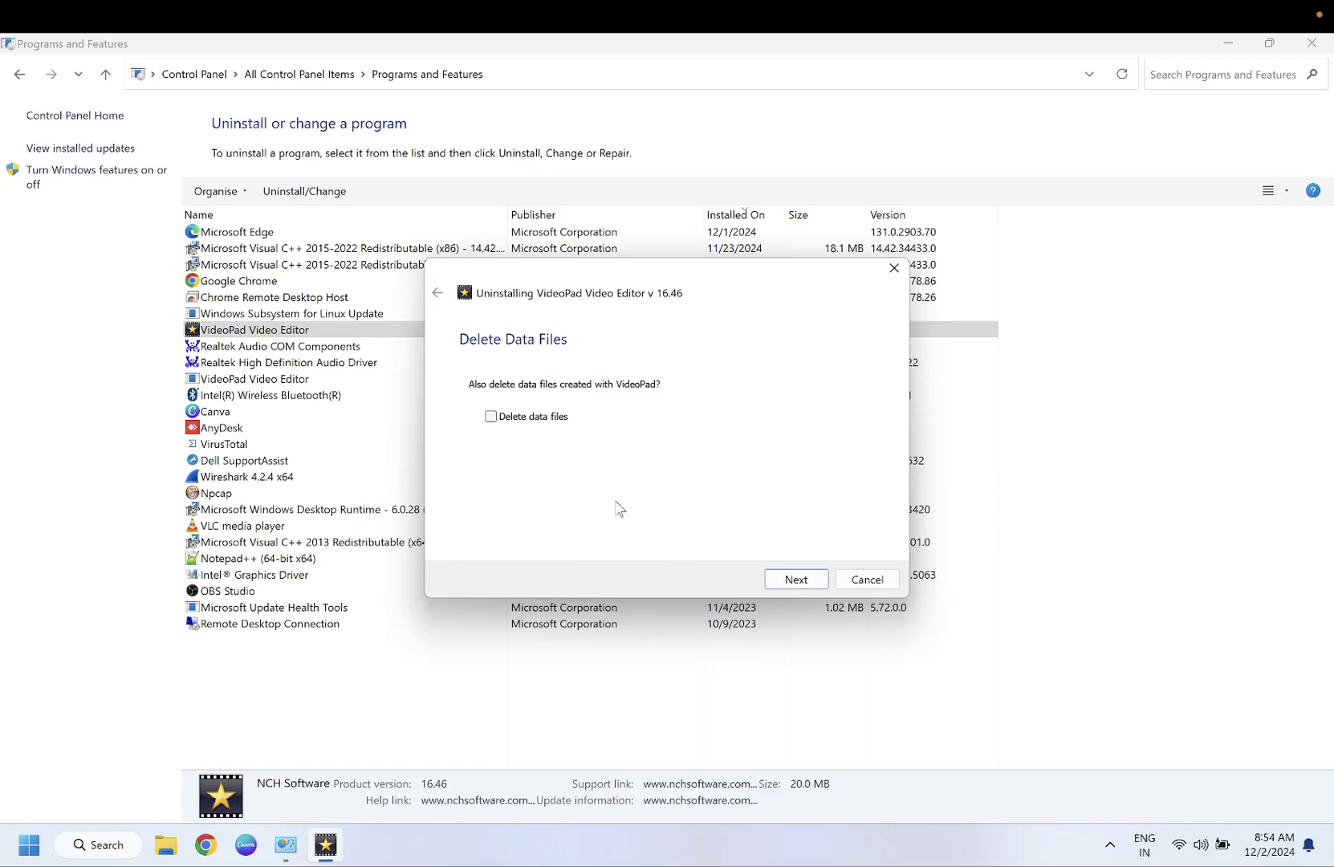
{"action": "left_click", "coordinate": [513, 426]}
{"action": "left_click", "coordinate": [793, 579]}
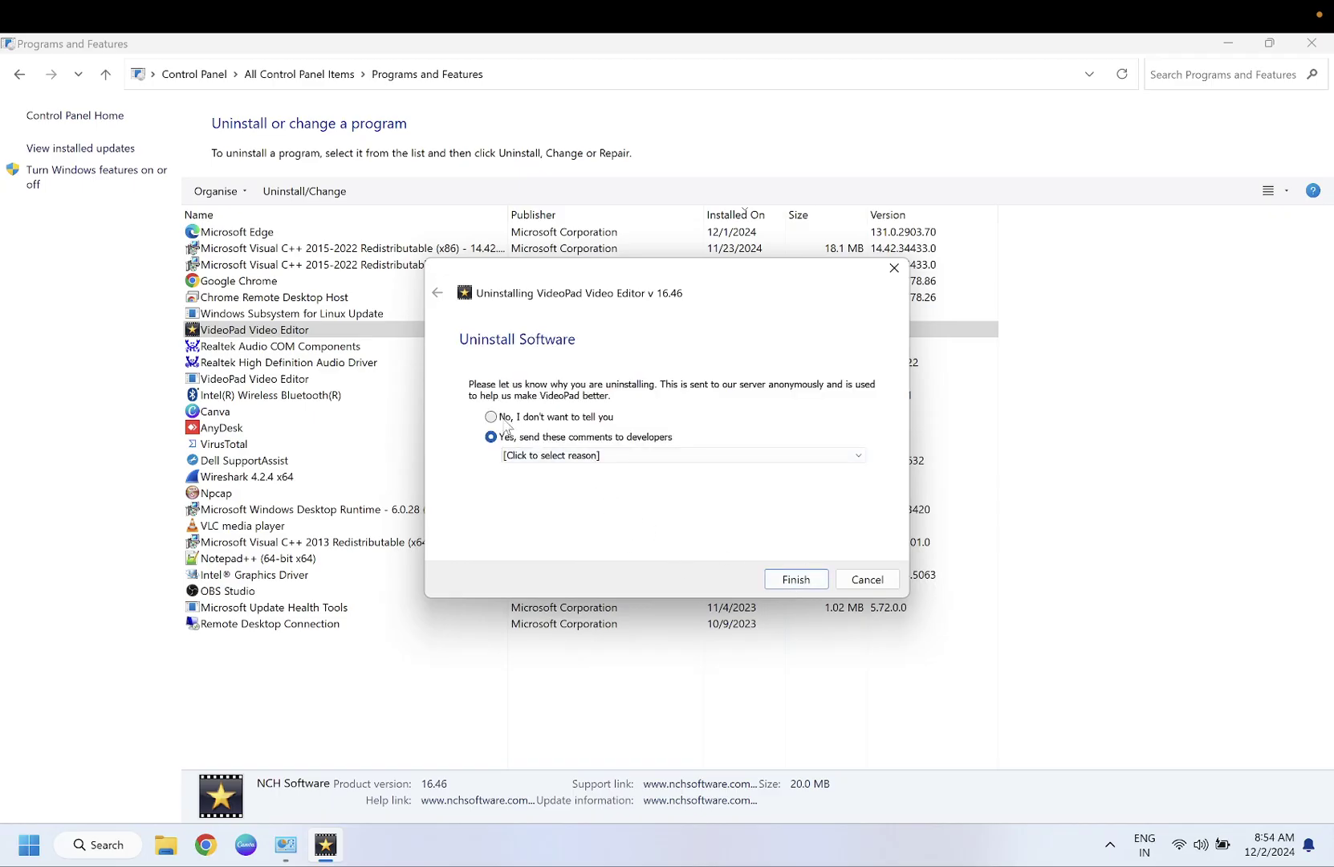
{"action": "left_click", "coordinate": [494, 416]}
{"action": "left_click", "coordinate": [795, 579]}
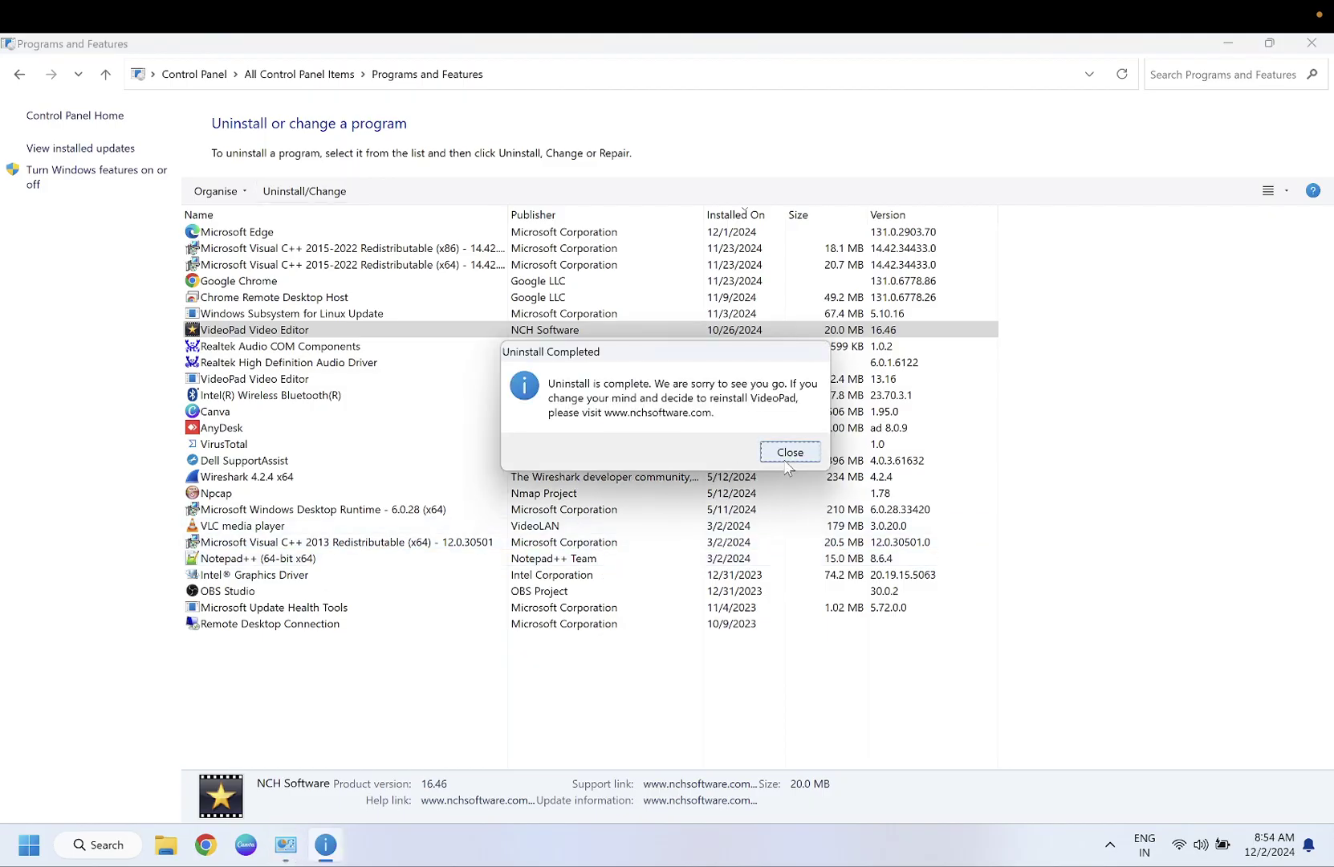
{"action": "left_click", "coordinate": [788, 454]}
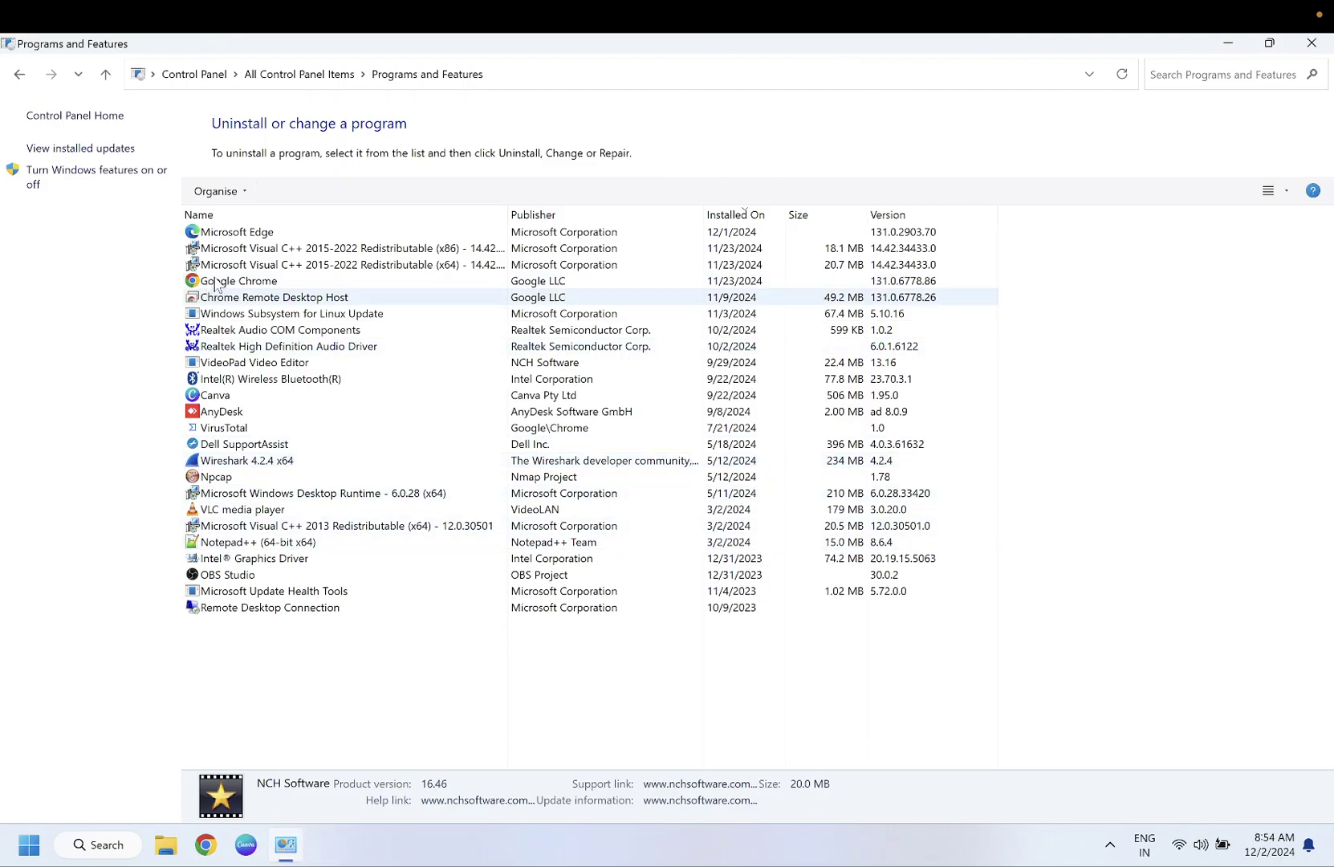
Step: Go from All Control Panel Items to Power Options' 'Choose what the power buttons do' page
{"action": "left_click", "coordinate": [277, 75]}
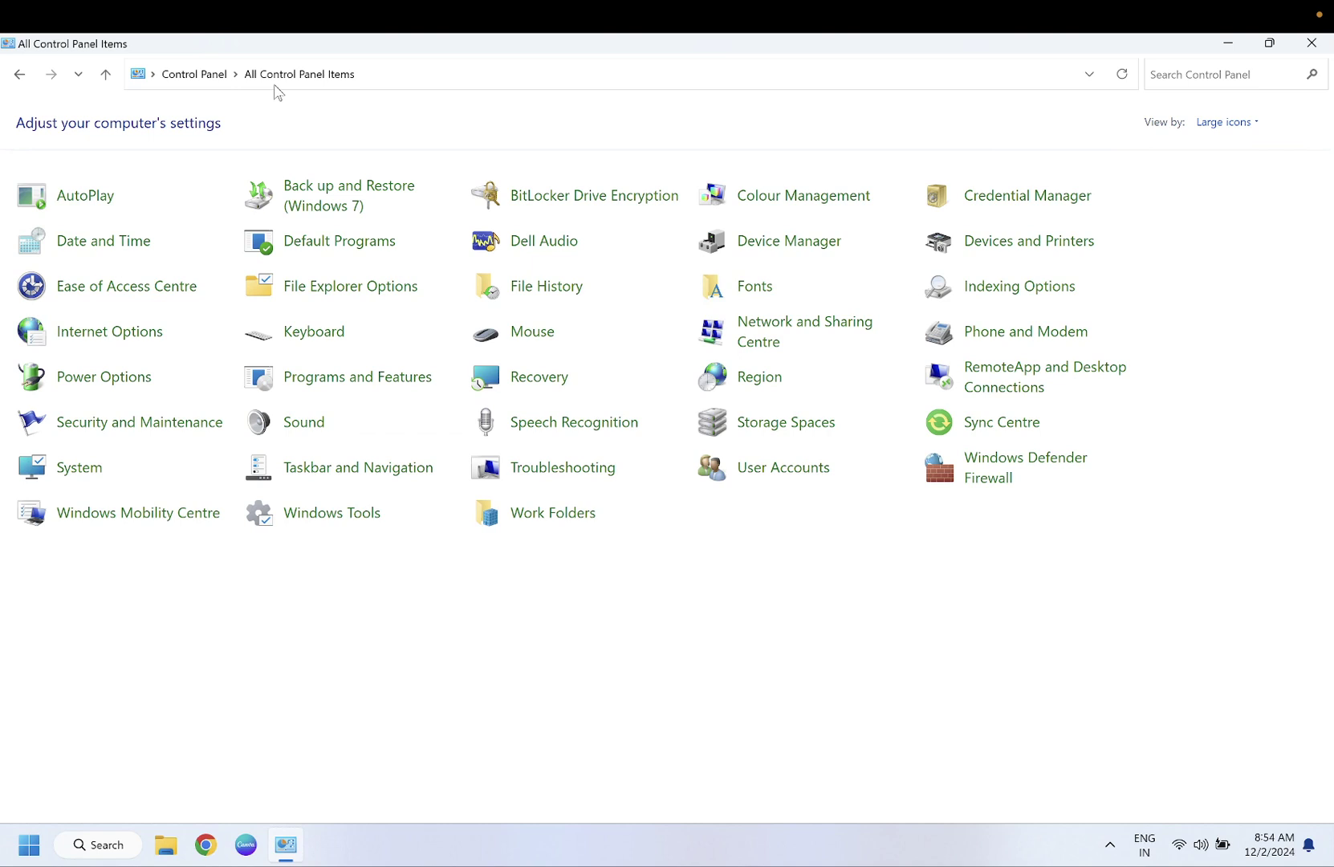
{"action": "left_click", "coordinate": [109, 377]}
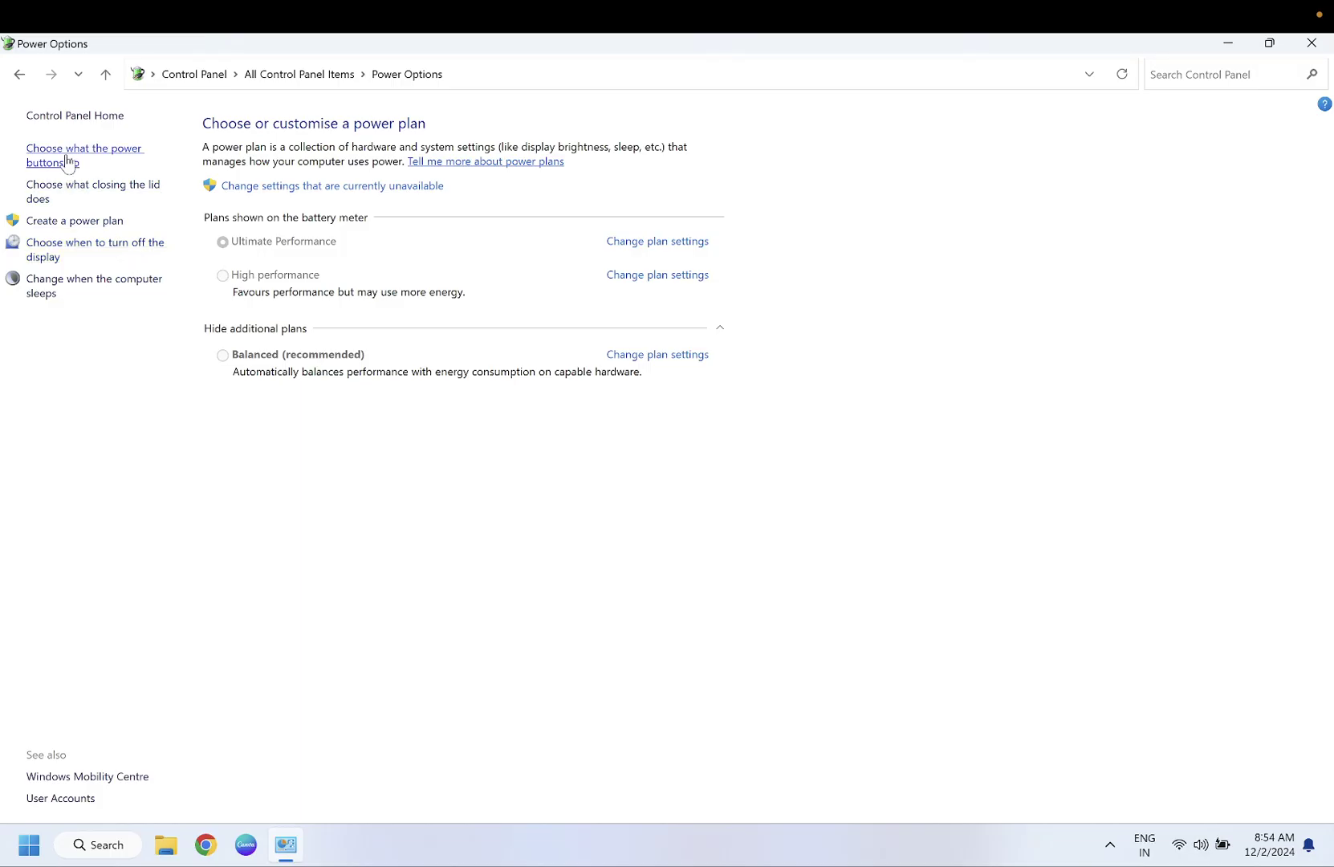
{"action": "left_click", "coordinate": [106, 162]}
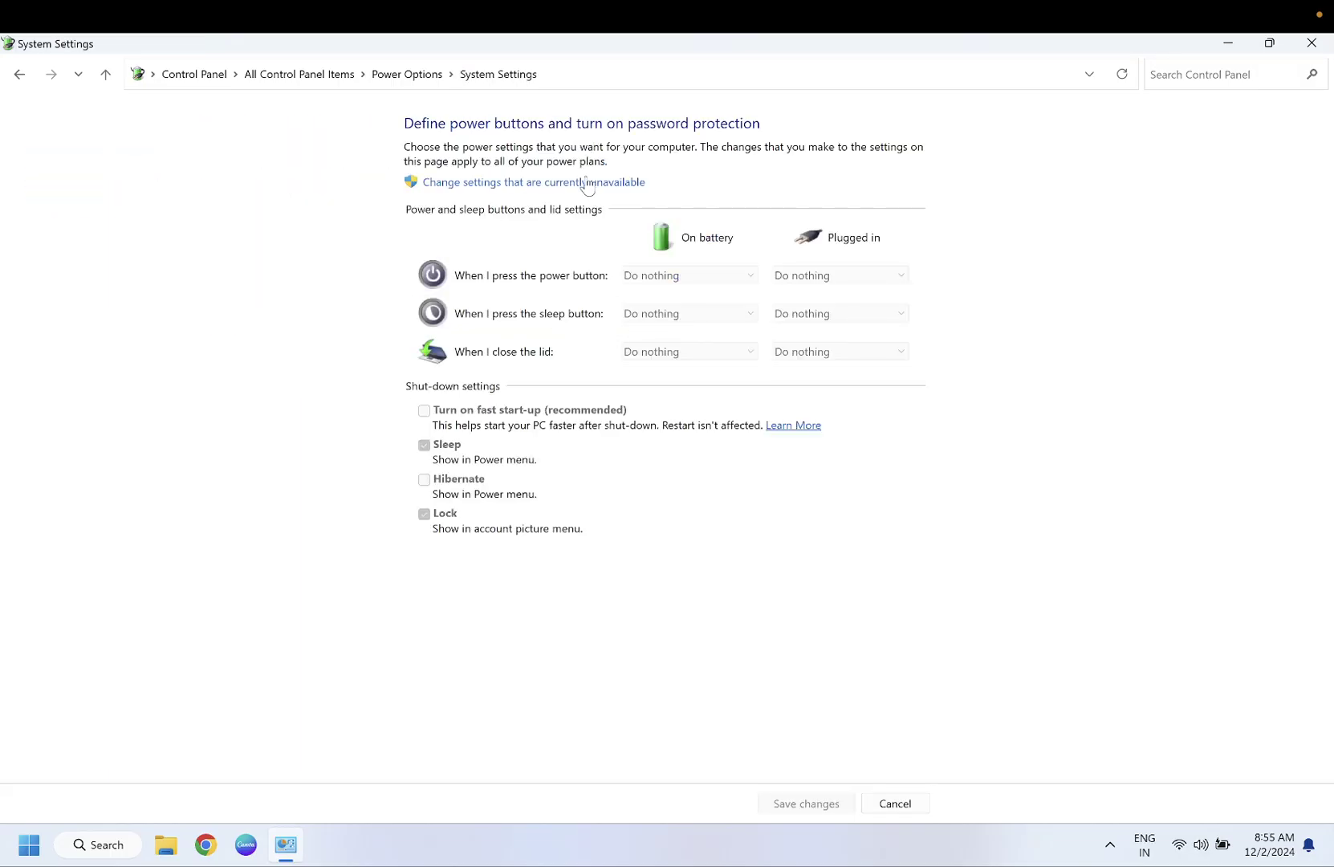
Step: Unlock the shut-down settings, leave 'Turn on fast start-up' unchecked, and save
{"action": "left_click", "coordinate": [586, 182]}
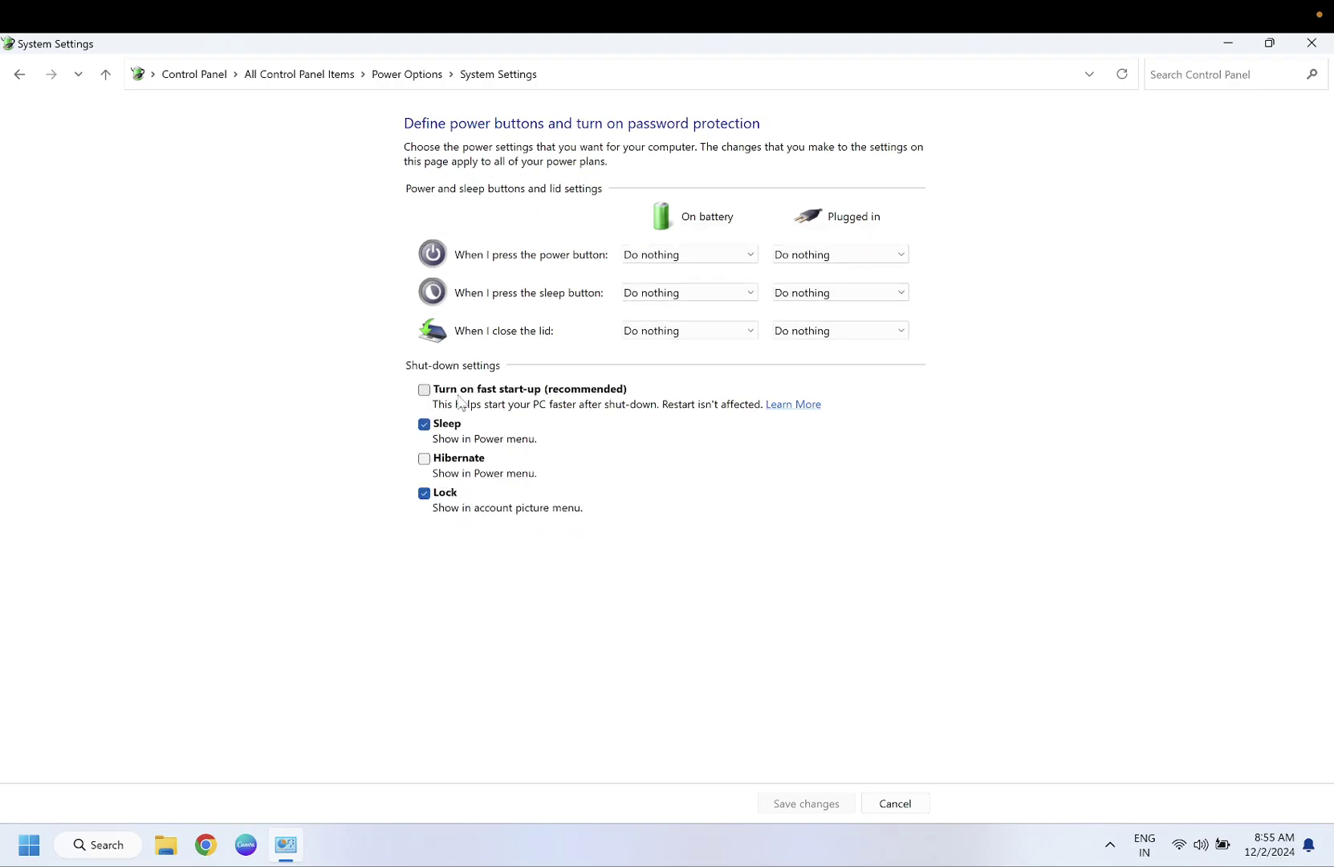
{"action": "left_click", "coordinate": [424, 389]}
{"action": "left_click", "coordinate": [788, 404]}
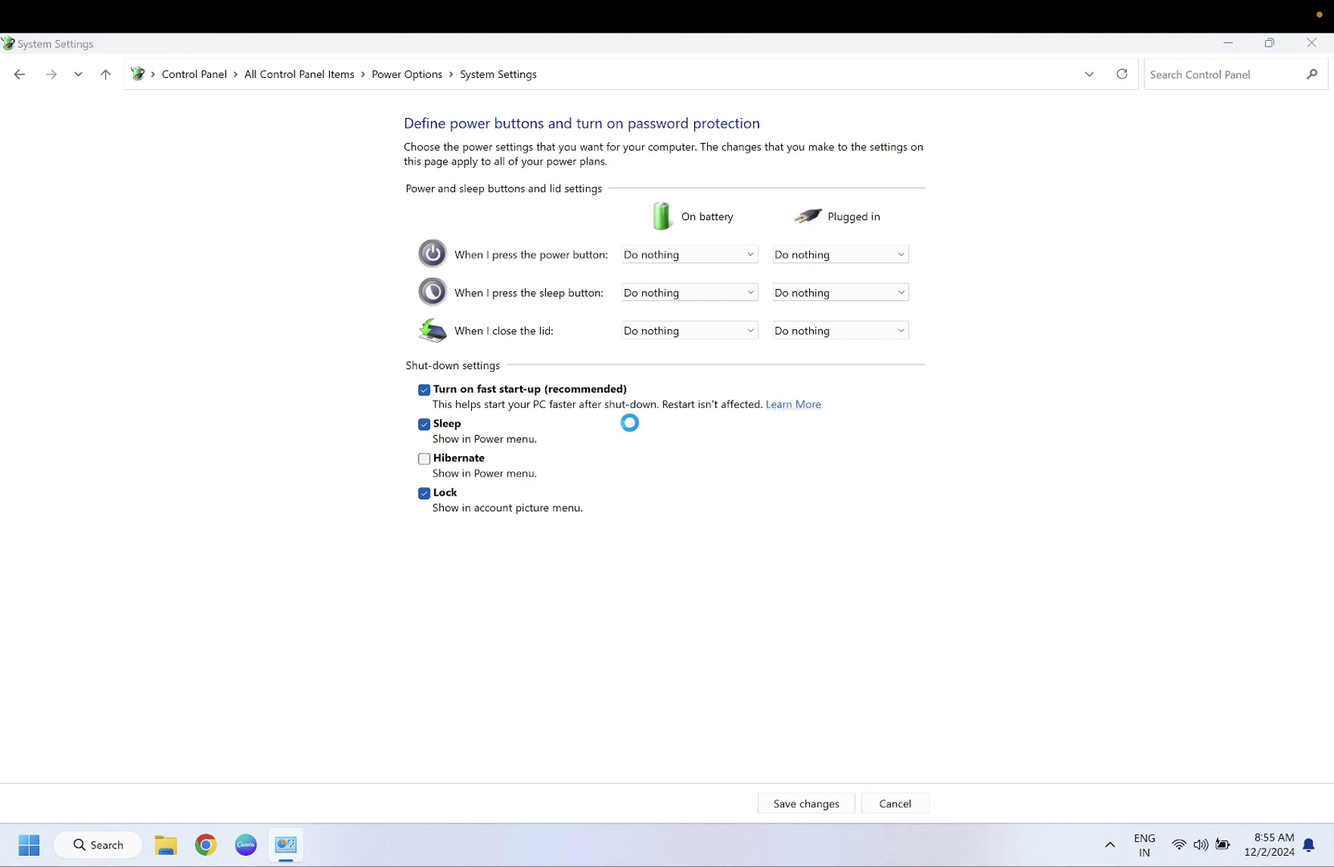
{"action": "left_click", "coordinate": [424, 391]}
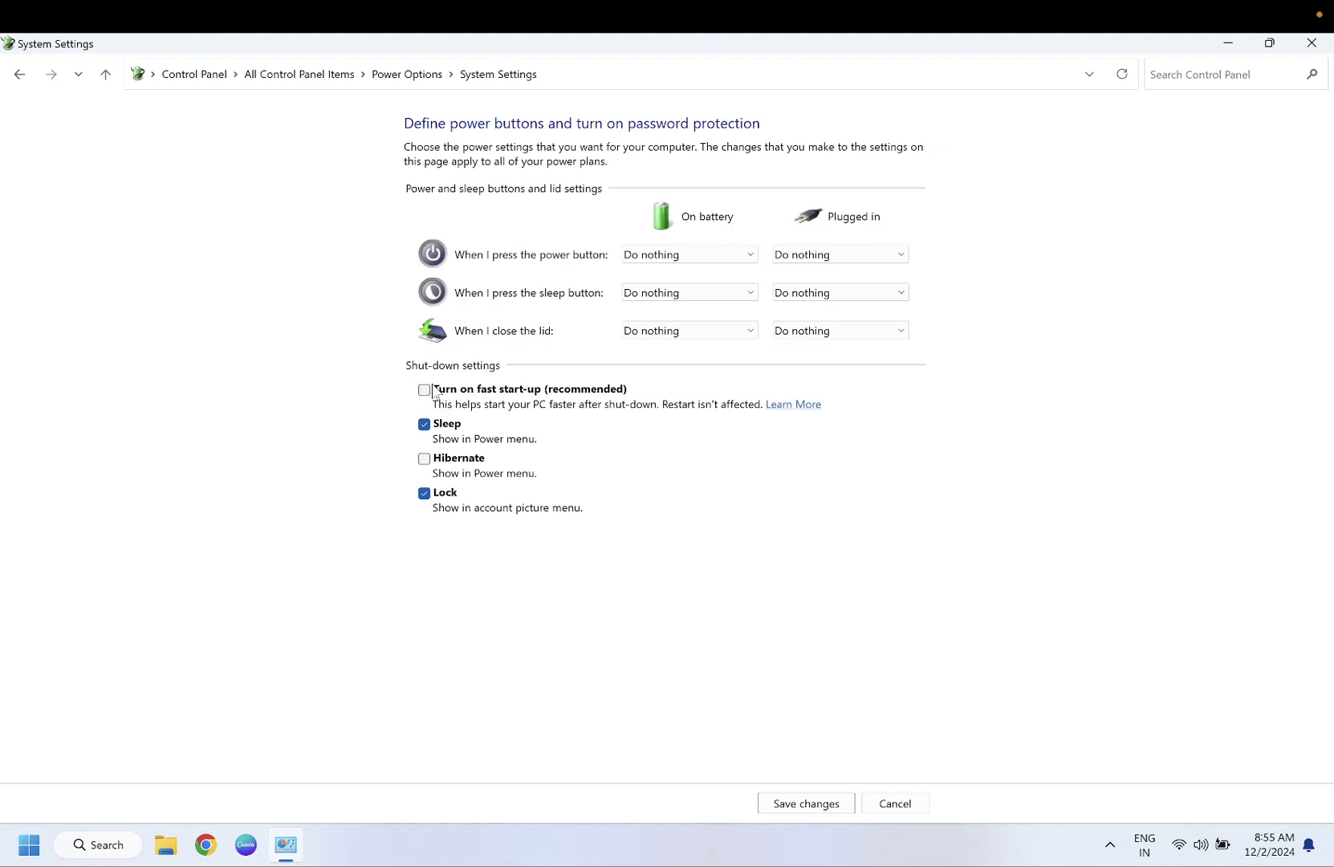
{"action": "left_click", "coordinate": [800, 805]}
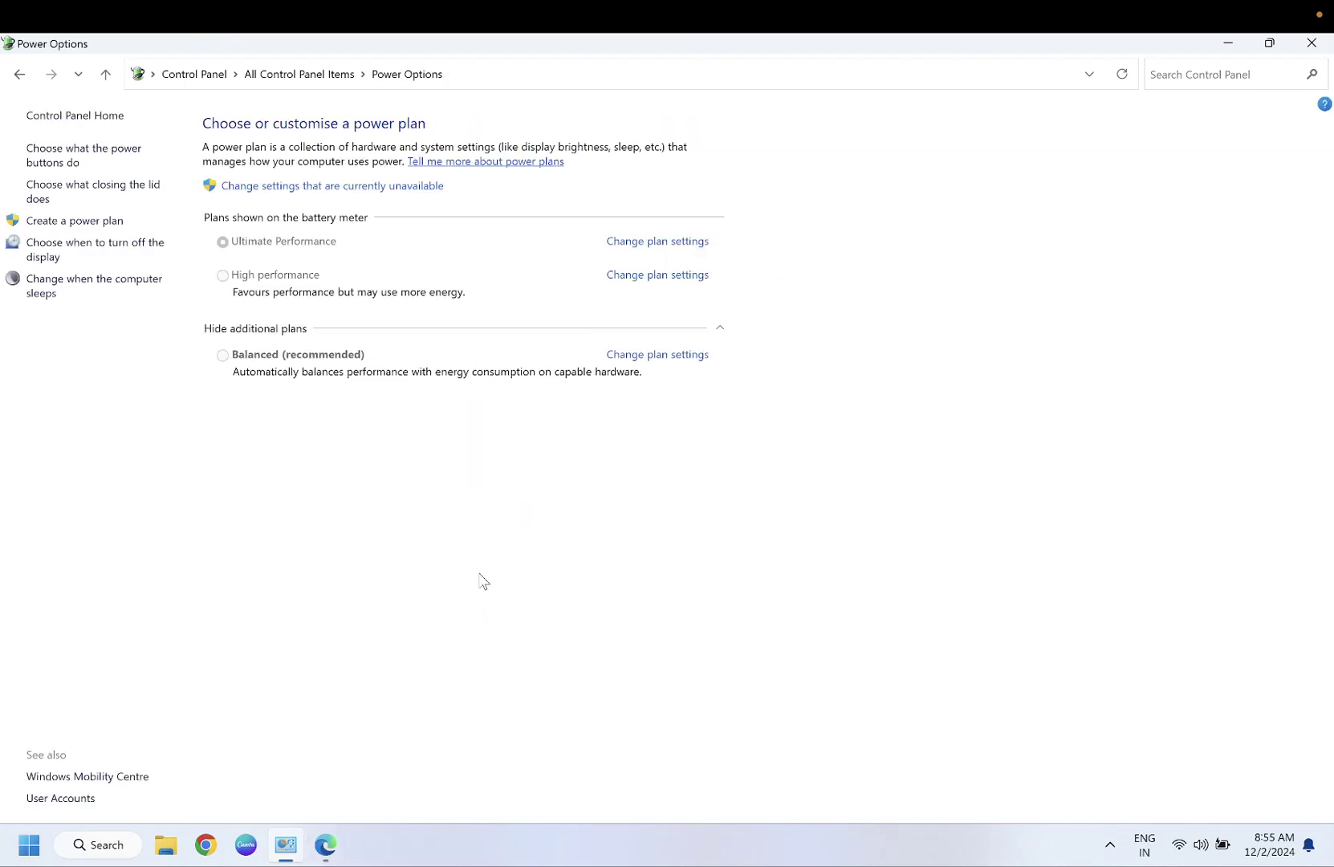
Step: Close Power Options, dismiss Edge's default-browser prompt, then close the extra tabs and Edge
{"action": "left_click", "coordinate": [1311, 45]}
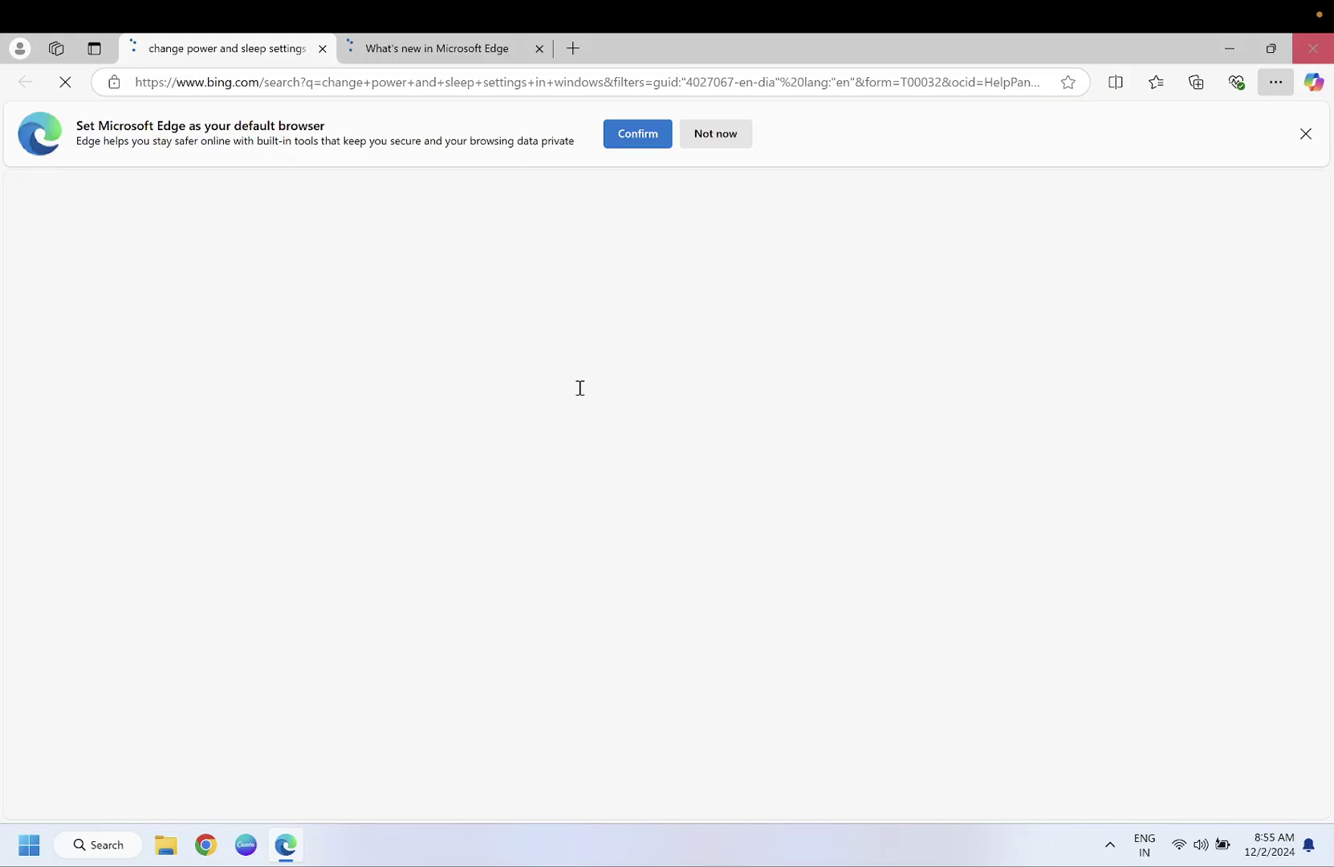
{"action": "left_click", "coordinate": [716, 134]}
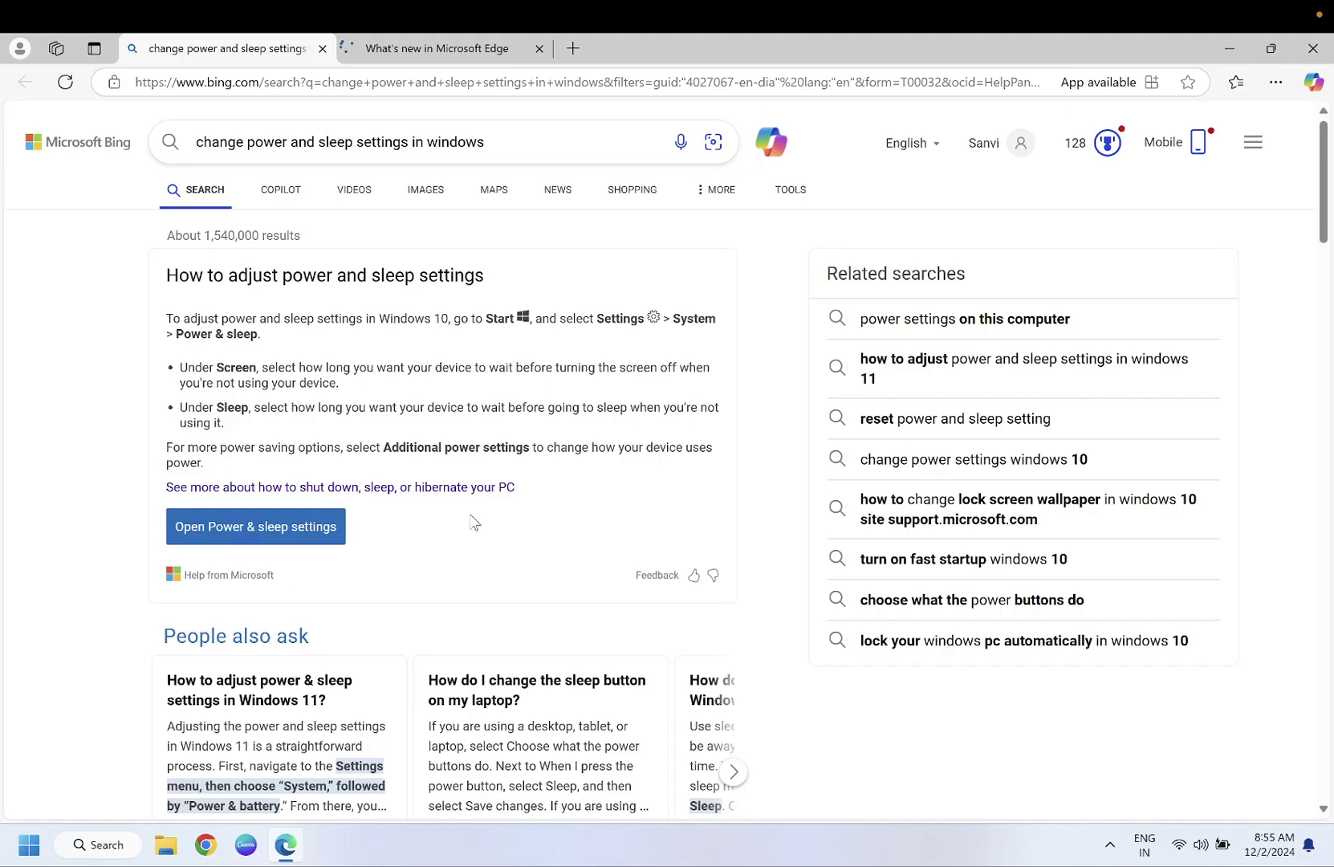
{"action": "scroll", "coordinate": [470, 521], "scroll_direction": "down", "scroll_amount": 2}
{"action": "scroll", "coordinate": [478, 536], "scroll_direction": "down", "scroll_amount": 2}
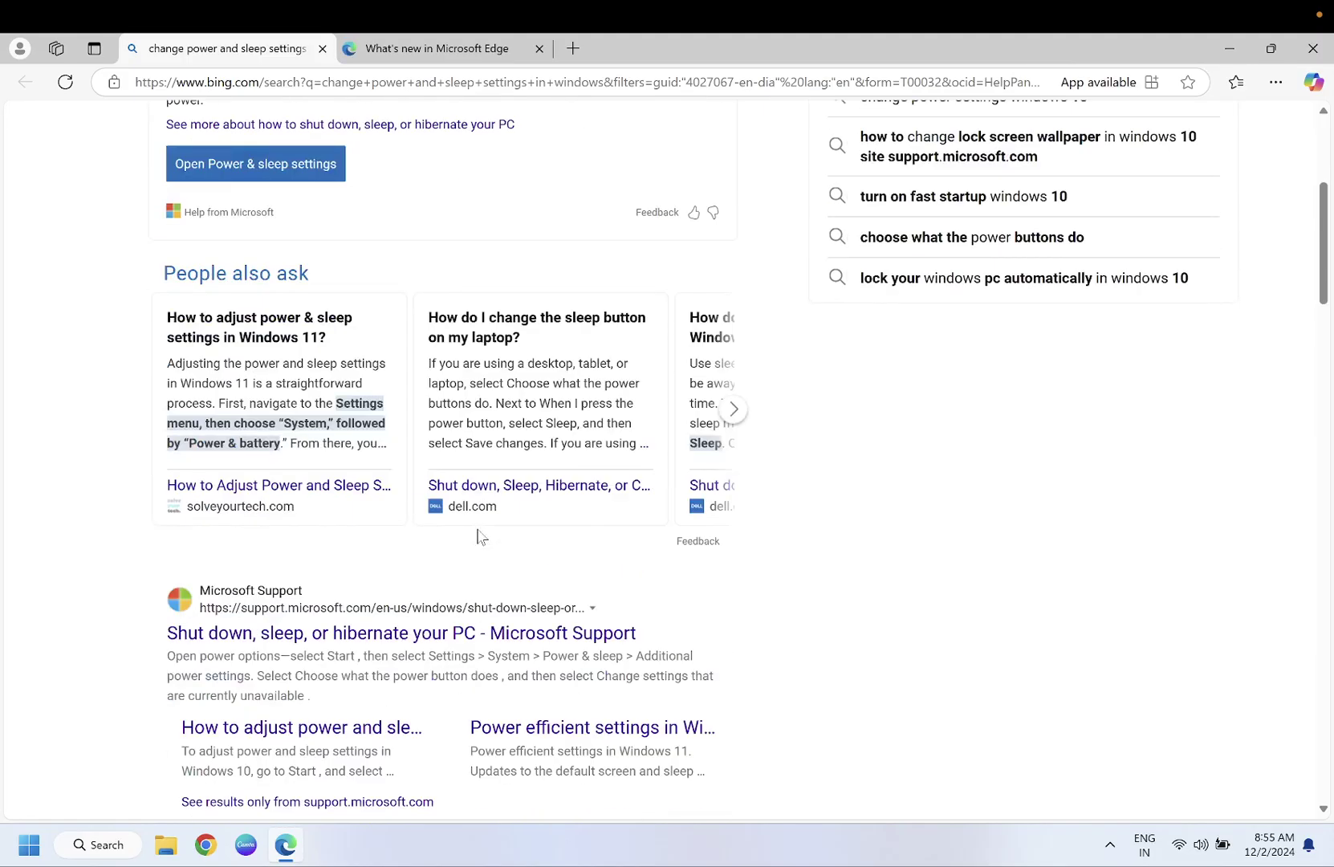
{"action": "scroll", "coordinate": [417, 607], "scroll_direction": "up", "scroll_amount": 2}
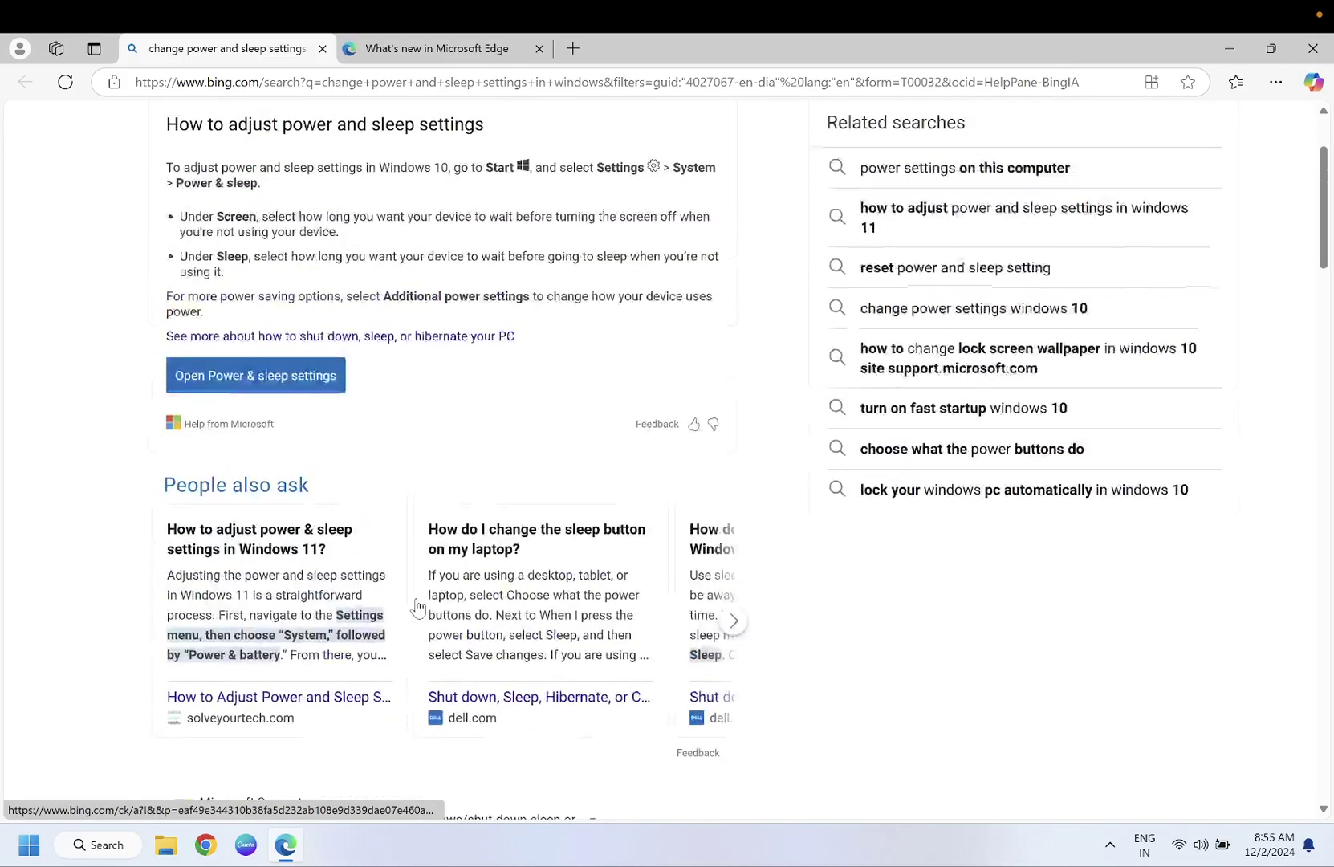
{"action": "scroll", "coordinate": [417, 608], "scroll_direction": "down", "scroll_amount": 1}
{"action": "scroll", "coordinate": [416, 608], "scroll_direction": "up", "scroll_amount": 1}
{"action": "scroll", "coordinate": [417, 608], "scroll_direction": "up", "scroll_amount": 1}
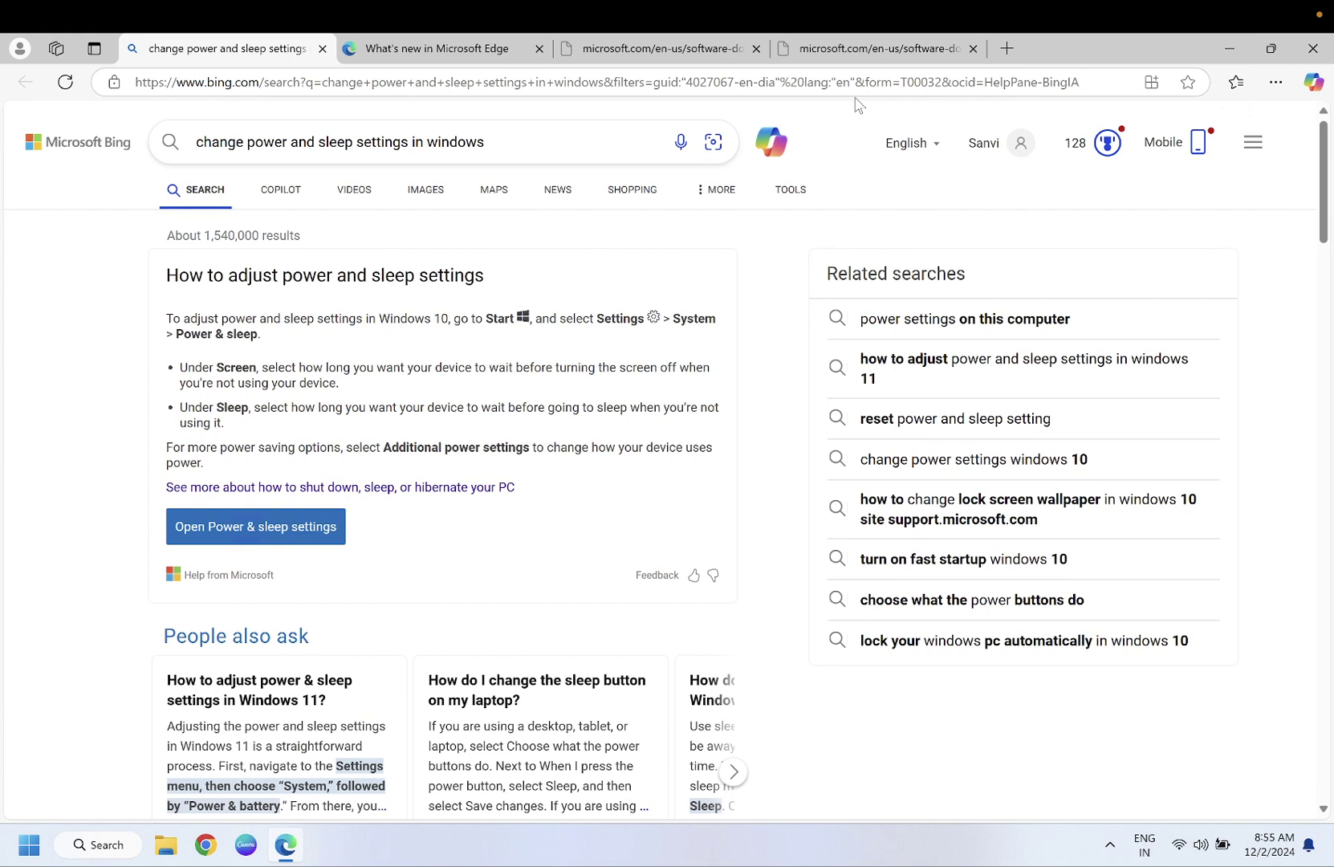
{"action": "left_click", "coordinate": [974, 49]}
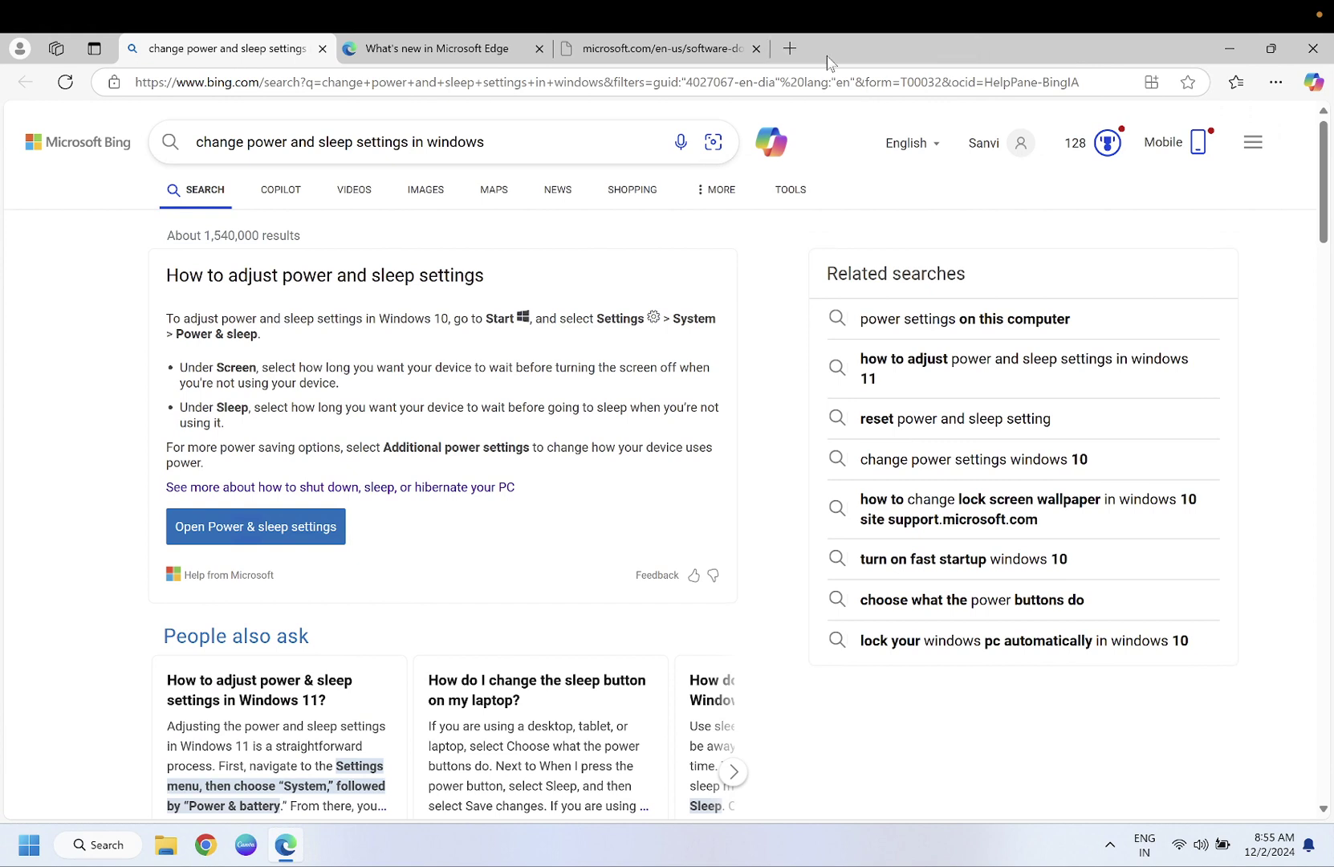
{"action": "left_click", "coordinate": [758, 49]}
{"action": "left_click", "coordinate": [539, 49]}
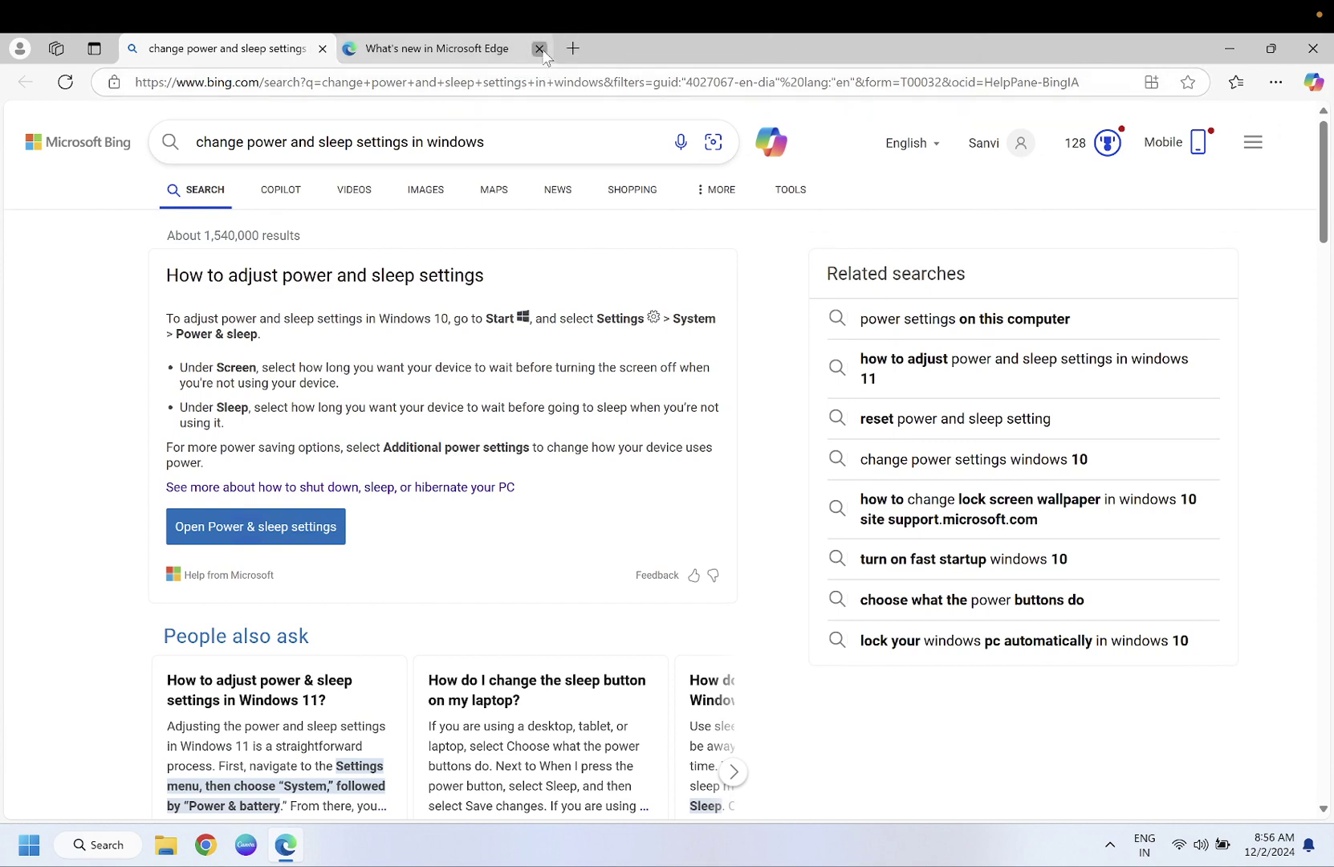
{"action": "left_click", "coordinate": [1312, 55]}
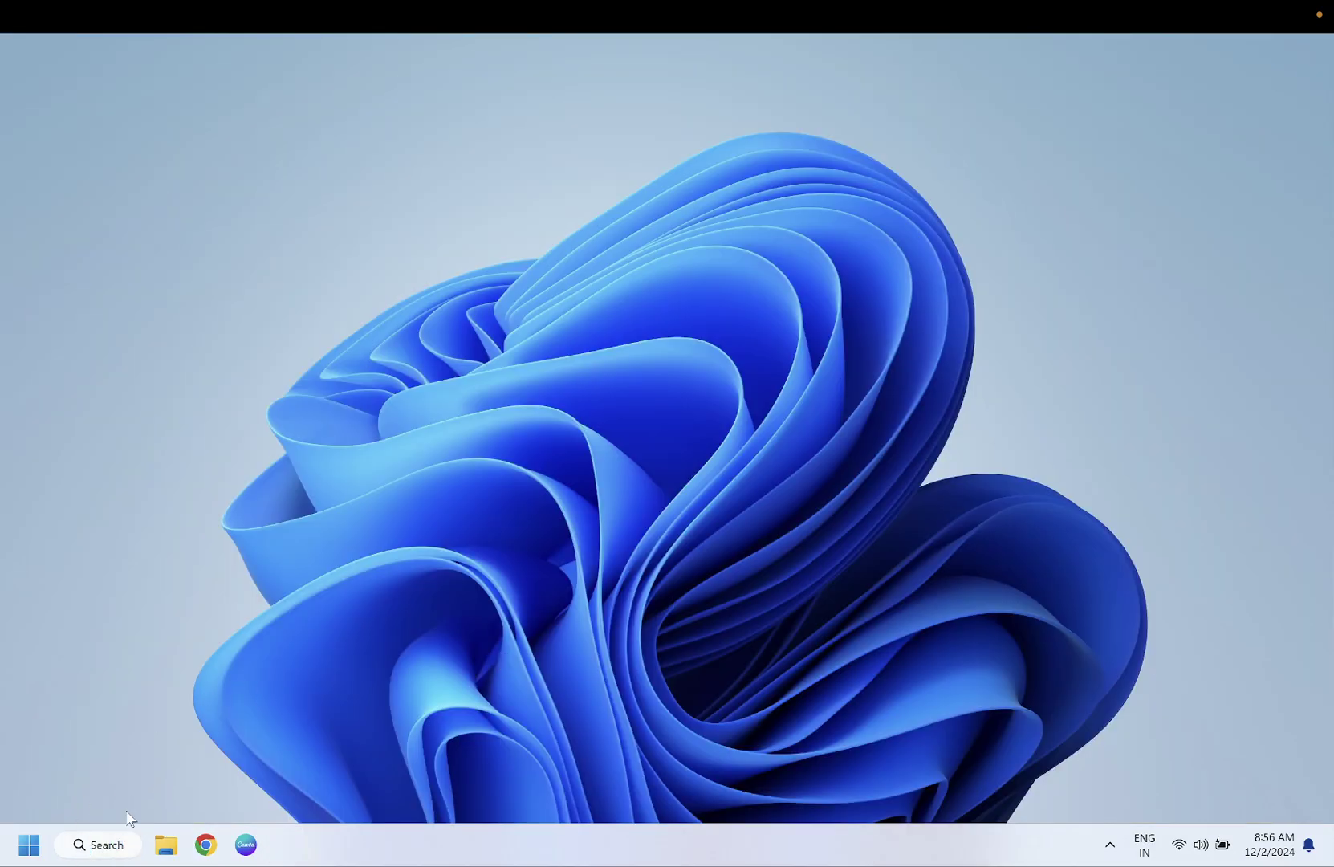
Step: Run sfc /scannow in an administrator Command Prompt, then open Google Chrome
{"action": "left_click", "coordinate": [104, 846]}
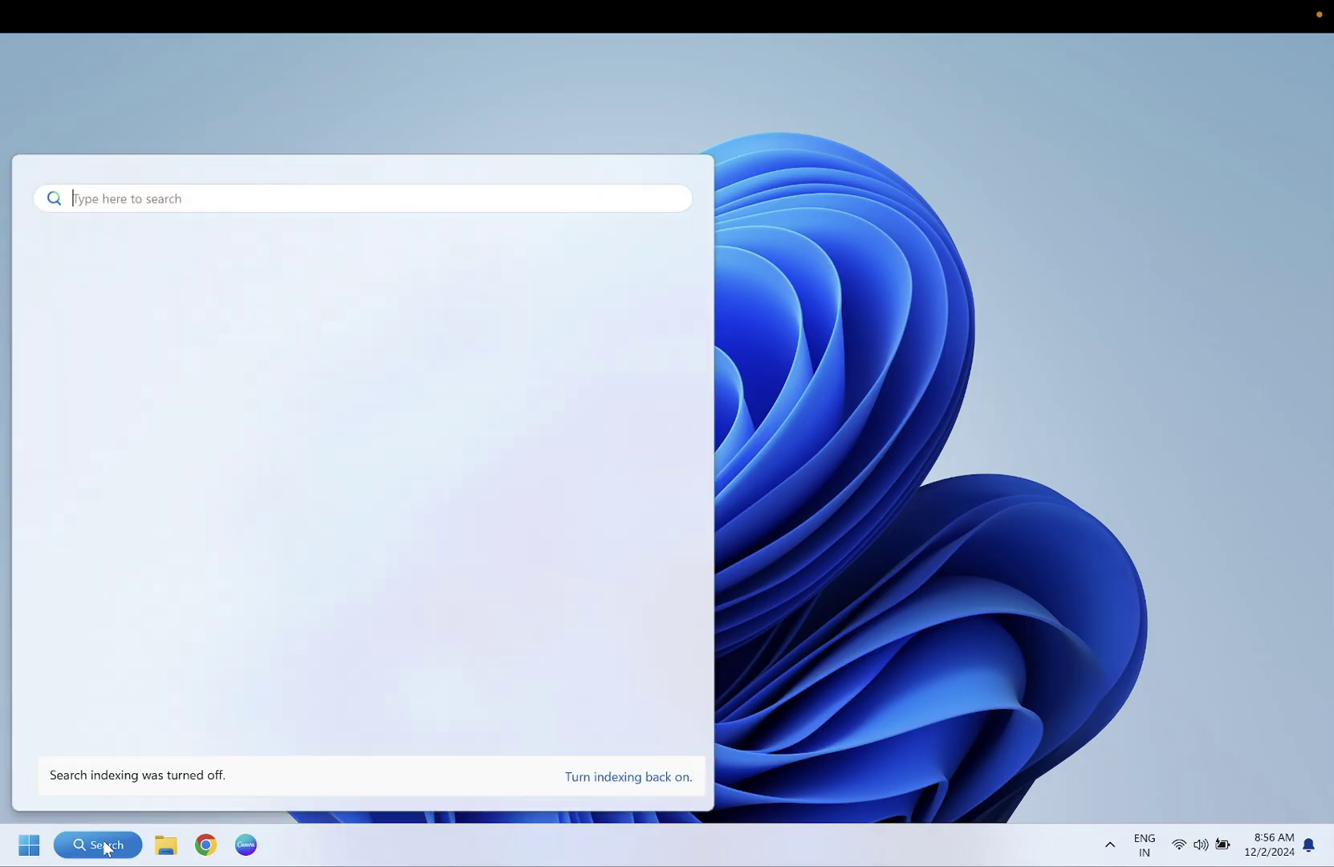
{"action": "type", "text": "cmd"}
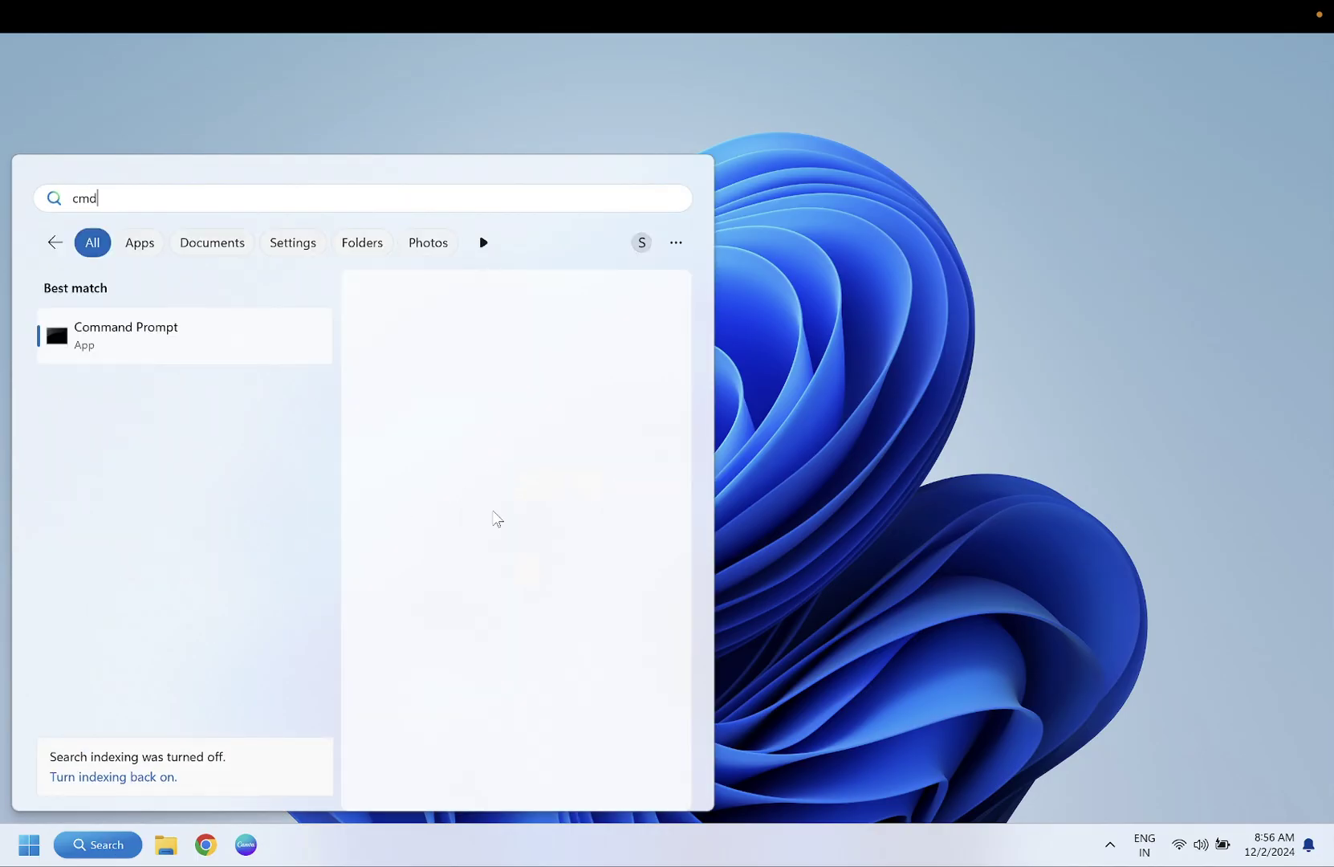
{"action": "left_click", "coordinate": [458, 489]}
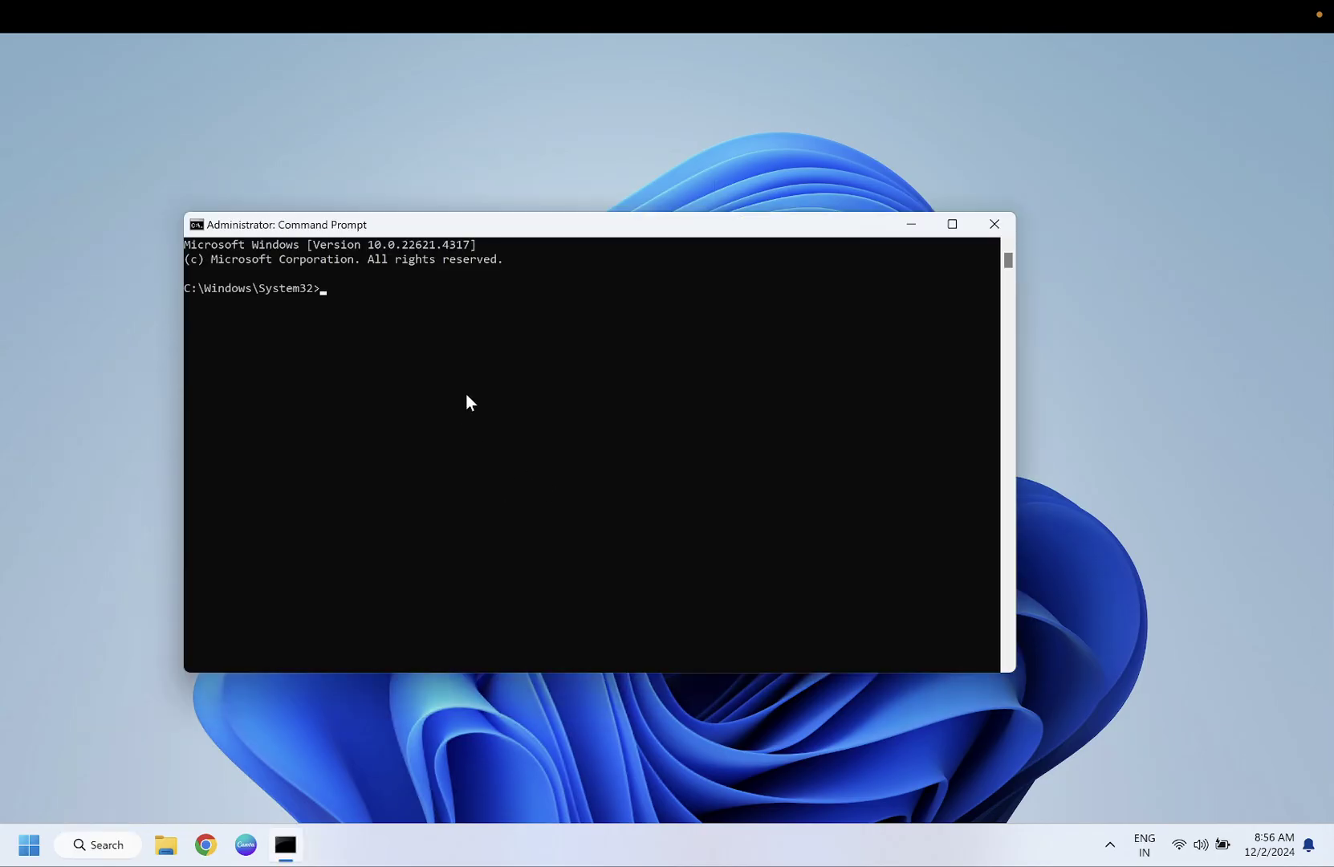
{"action": "type", "text": "sfc "}
{"action": "type", "text": "/scan"}
{"action": "type", "text": "now"}
{"action": "key", "text": "Return"}
{"action": "left_click", "coordinate": [214, 840]}
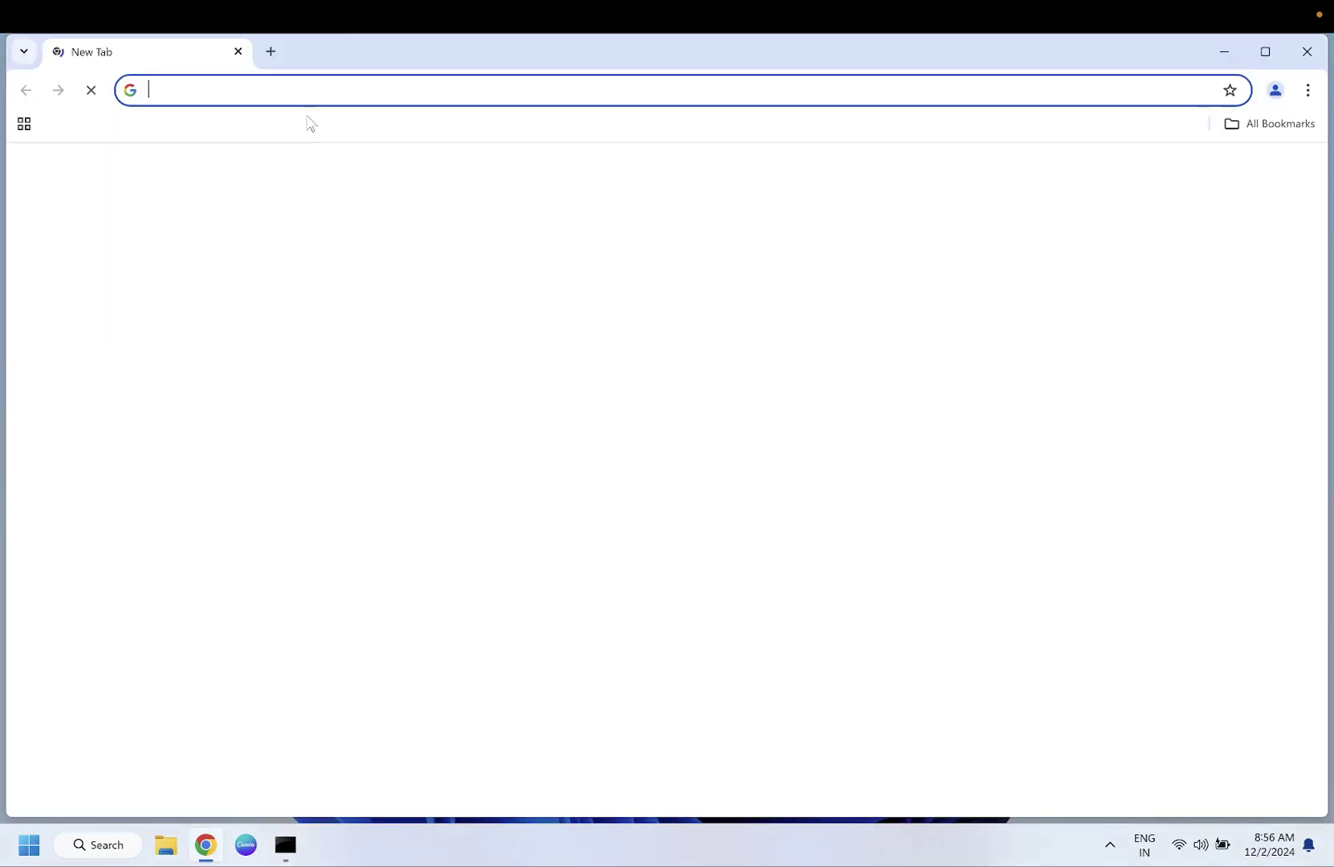
Step: Search for 'dism command' and open the Windows Central DISM repair guide
{"action": "left_click", "coordinate": [305, 95]}
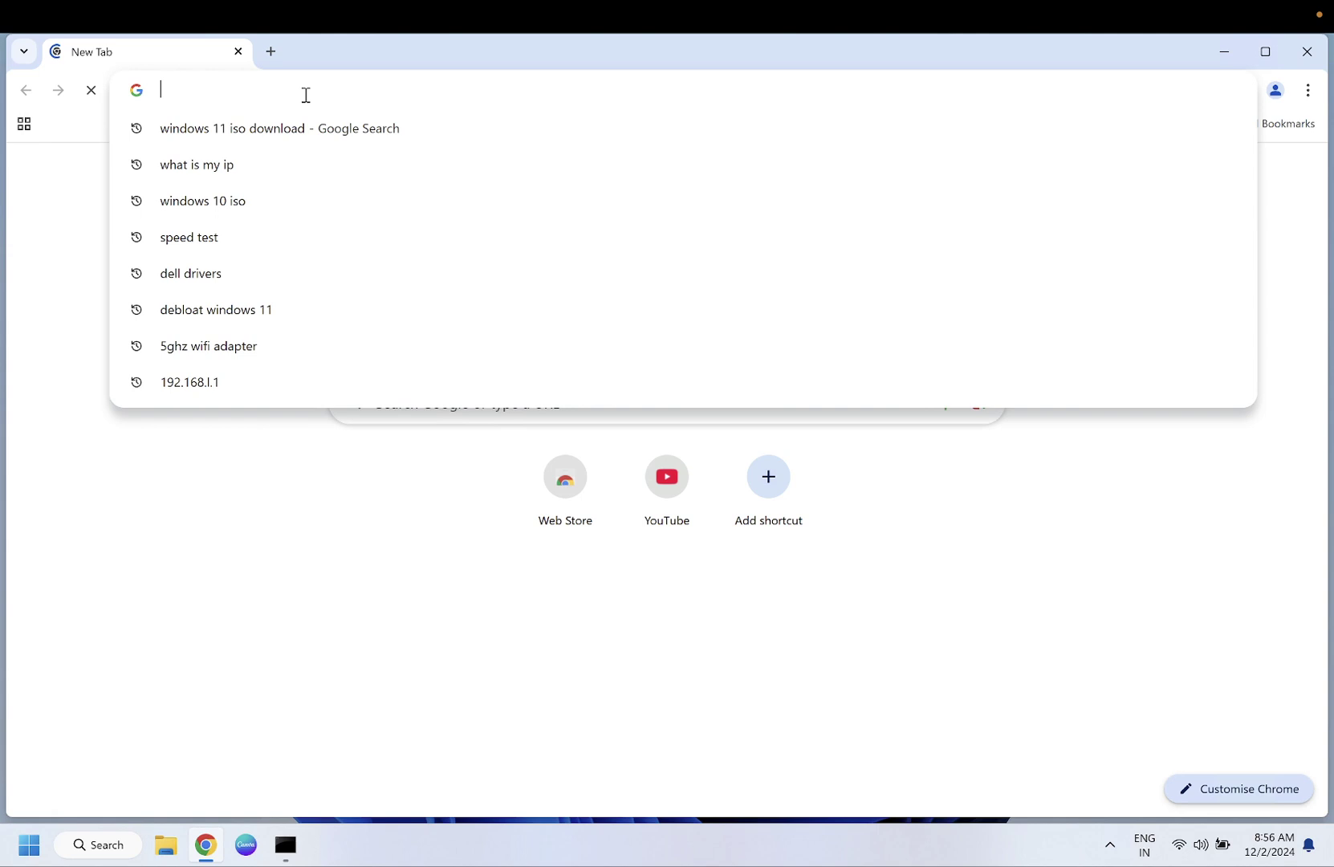
{"action": "type", "text": "di"}
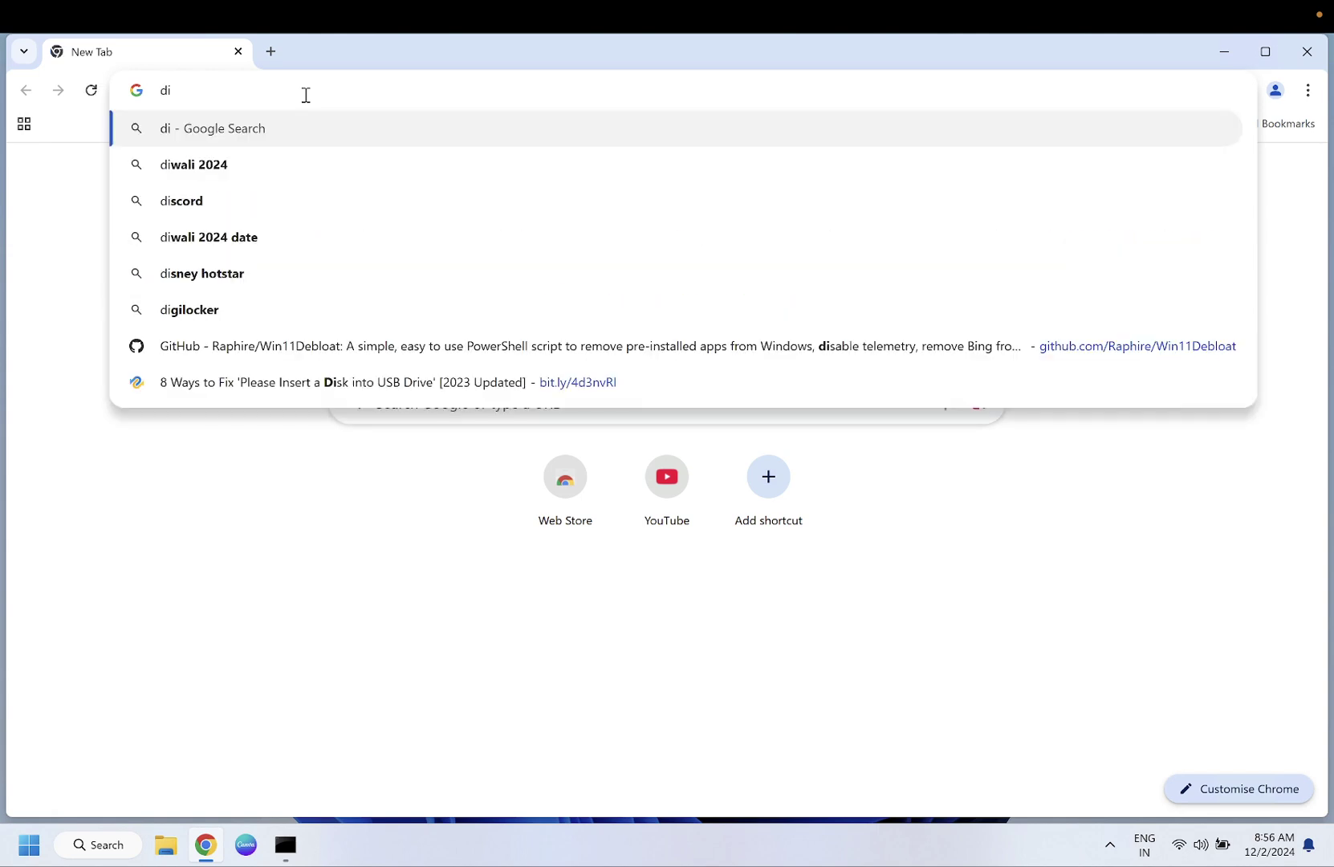
{"action": "type", "text": "sm"}
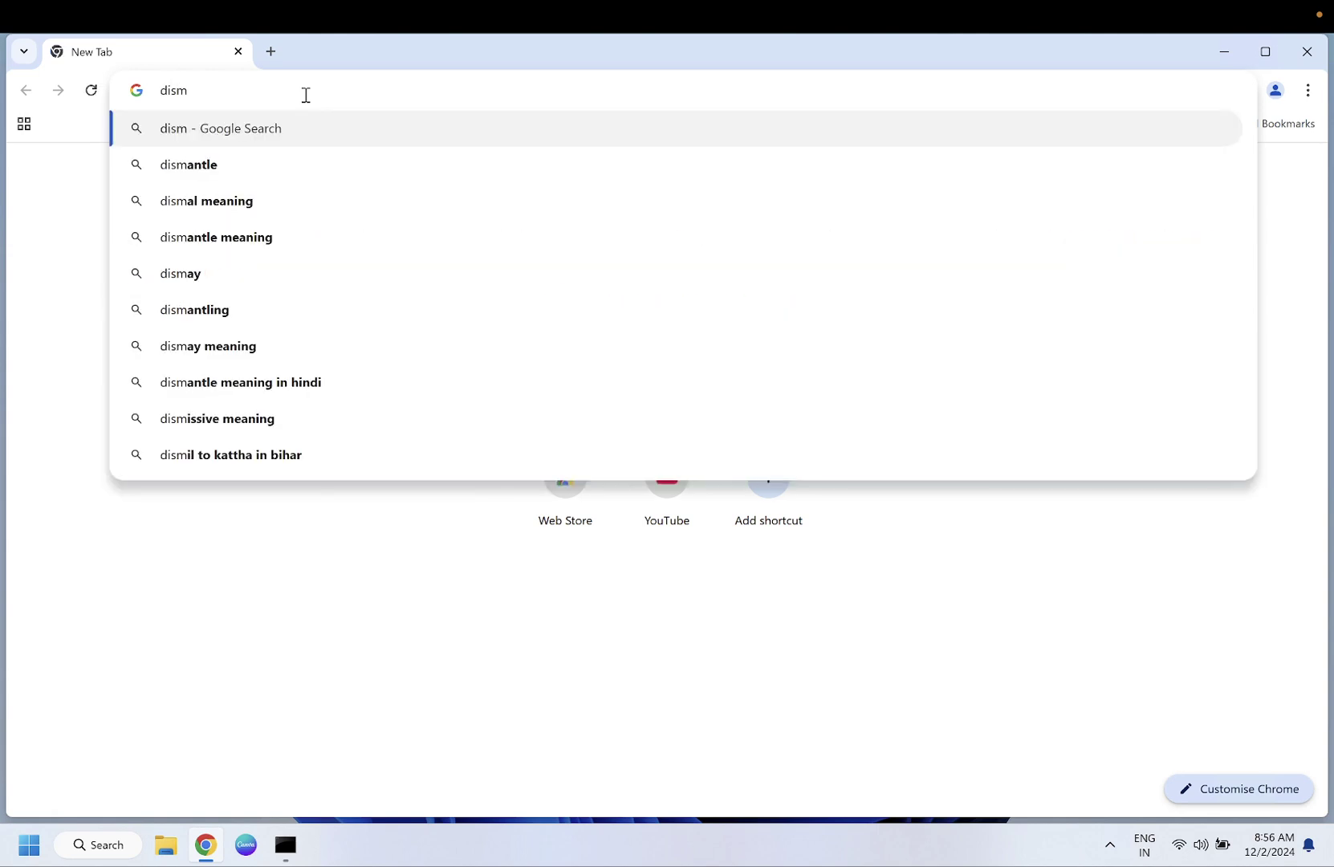
{"action": "key", "text": "Return"}
{"action": "type", "text": "dism"}
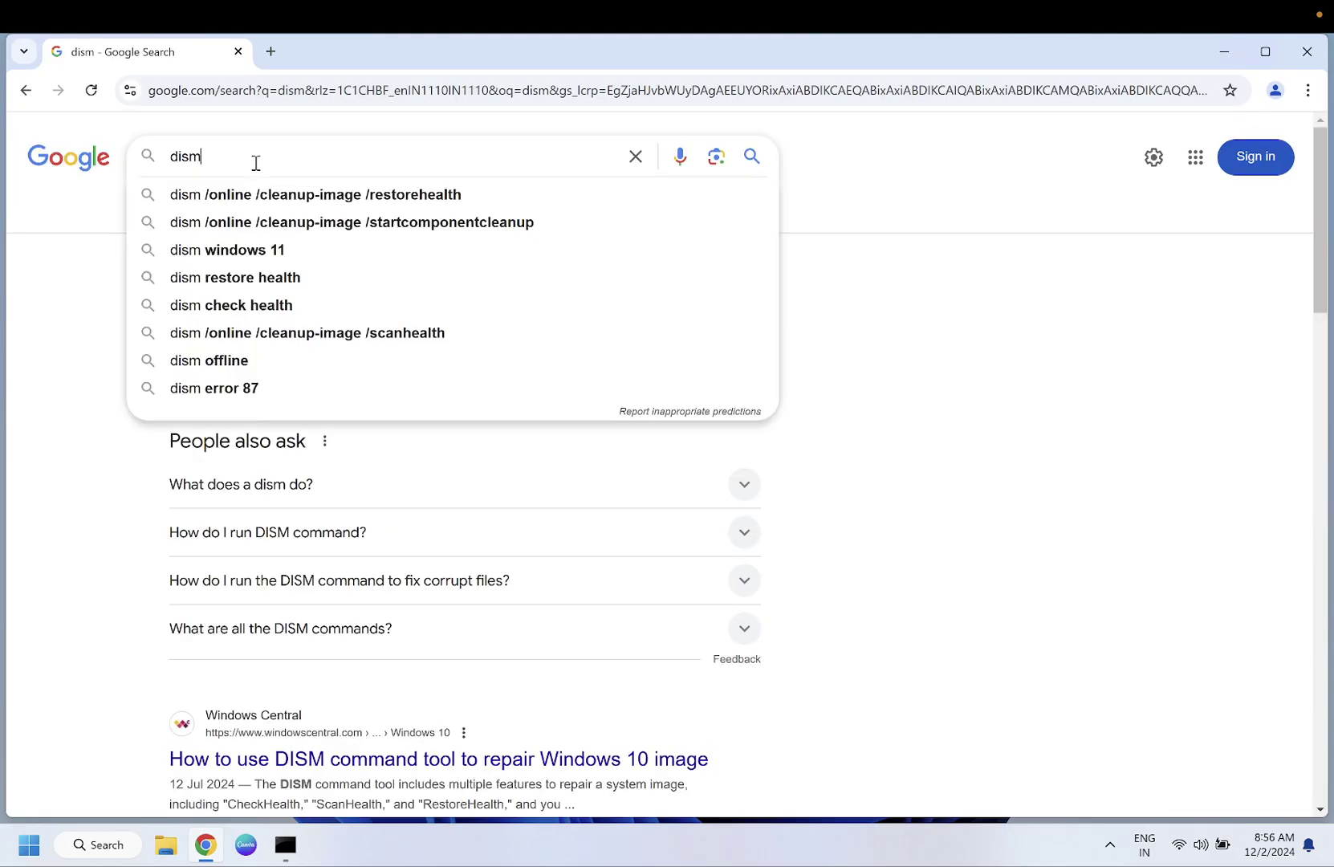
{"action": "type", "text": " comma"}
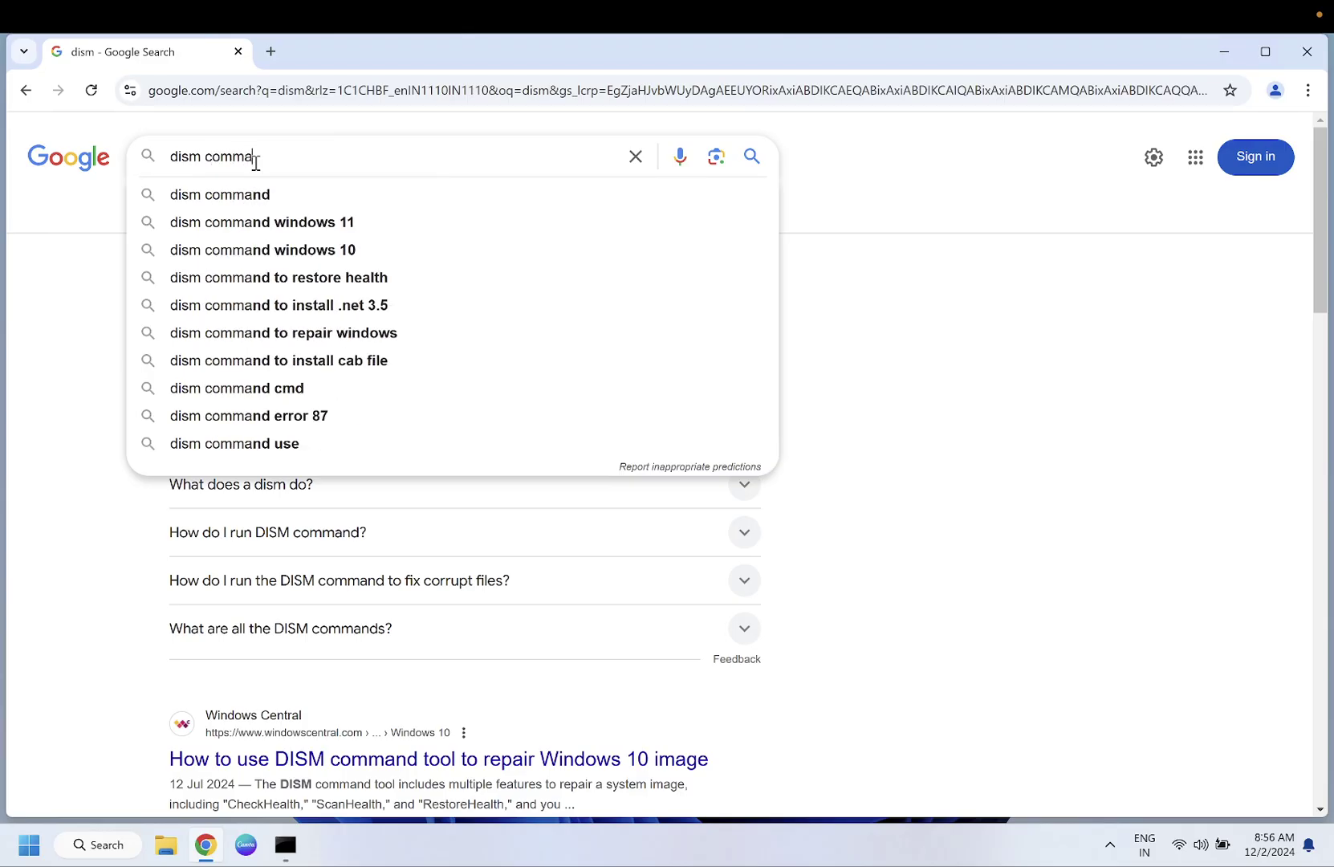
{"action": "type", "text": "nd"}
{"action": "key", "text": "Return"}
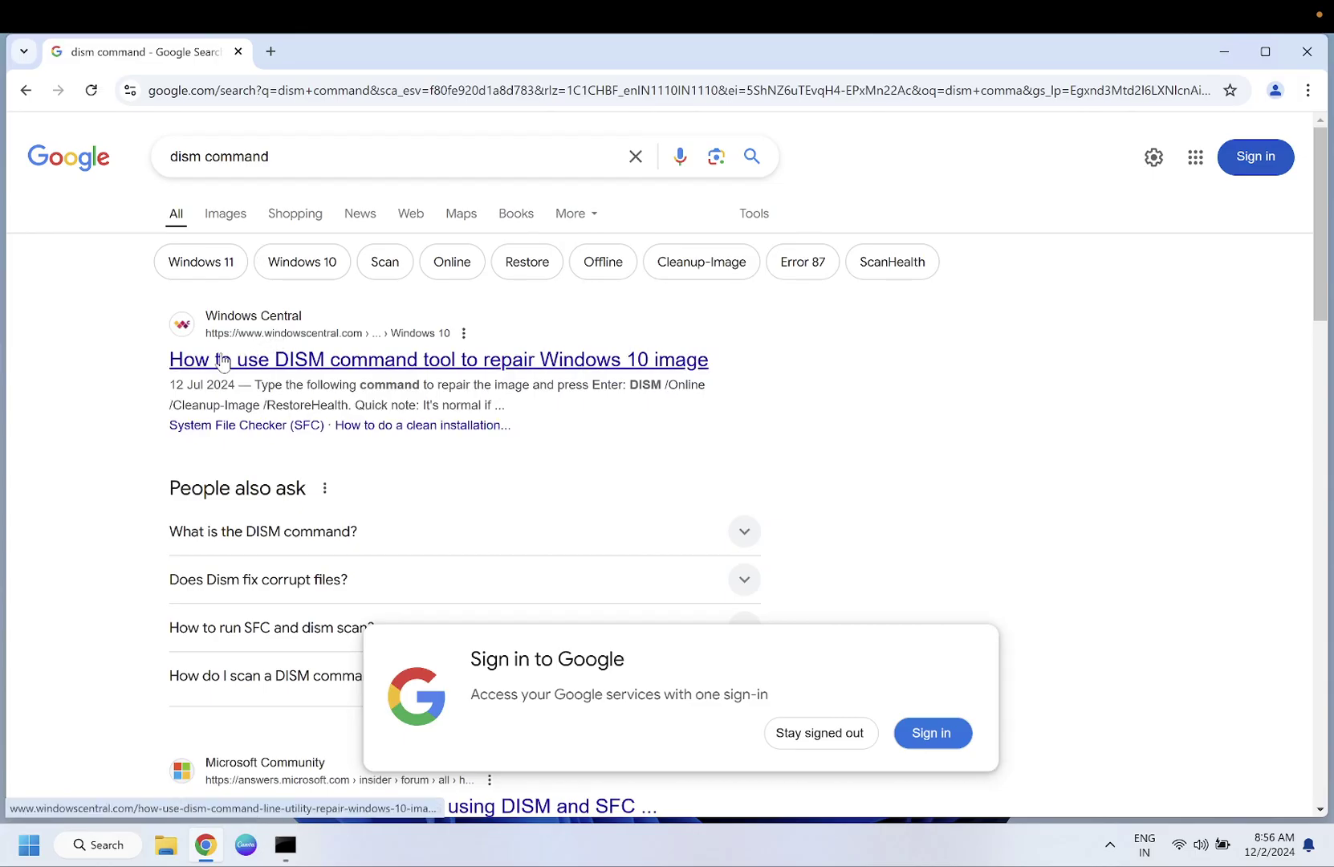
{"action": "left_click", "coordinate": [331, 360]}
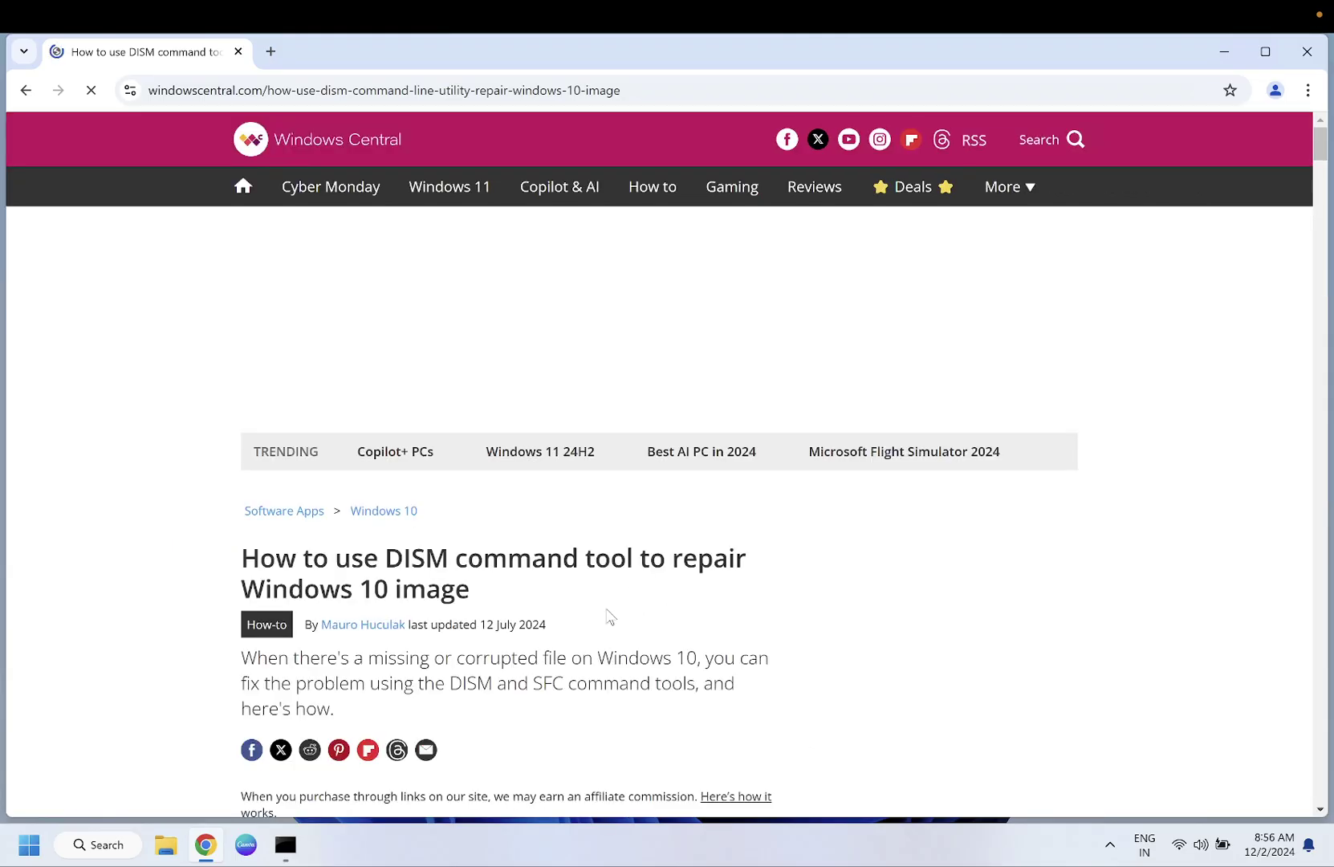
{"action": "scroll", "coordinate": [626, 604], "scroll_direction": "down", "scroll_amount": 2}
{"action": "scroll", "coordinate": [608, 615], "scroll_direction": "down", "scroll_amount": 3}
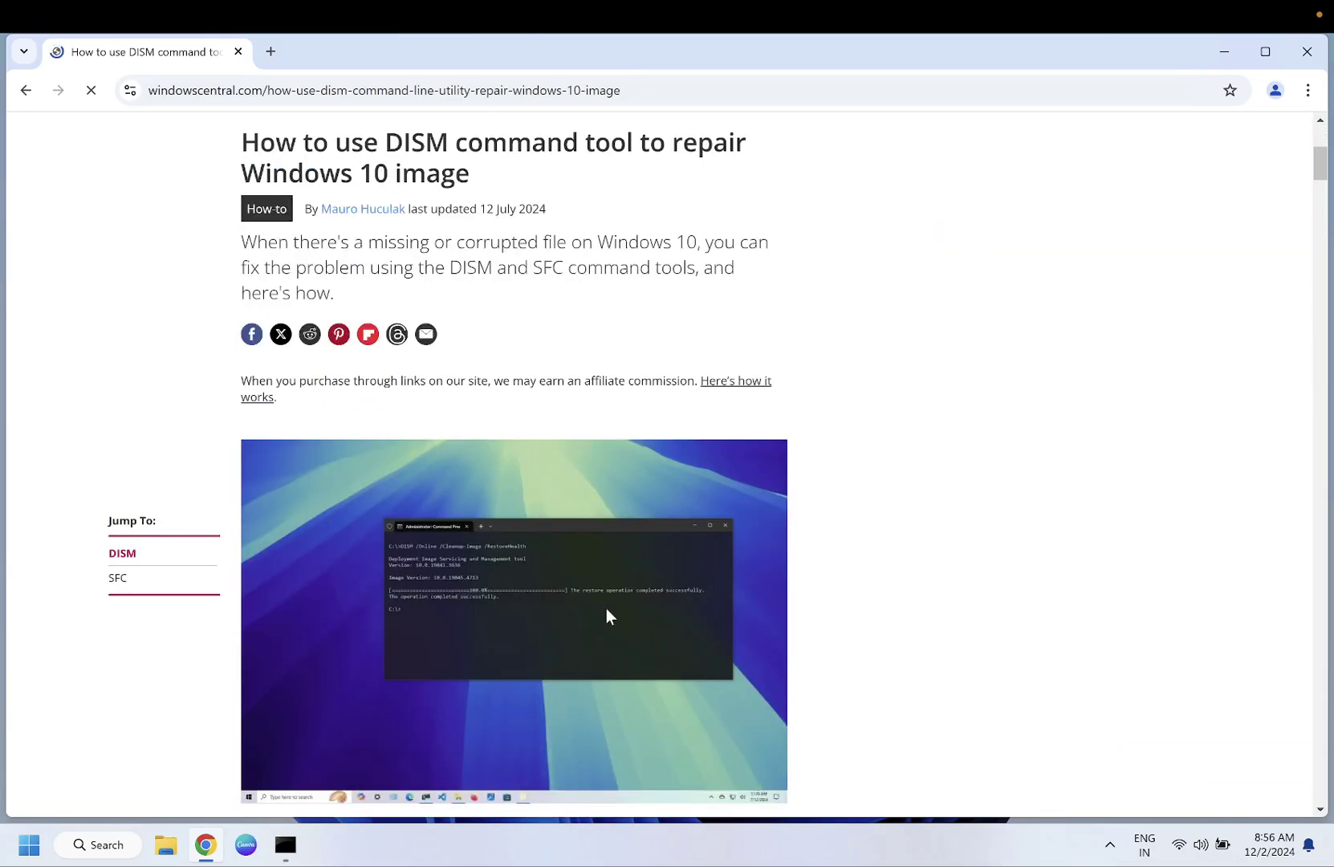
{"action": "scroll", "coordinate": [607, 613], "scroll_direction": "down", "scroll_amount": 4}
{"action": "scroll", "coordinate": [615, 610], "scroll_direction": "down", "scroll_amount": 2}
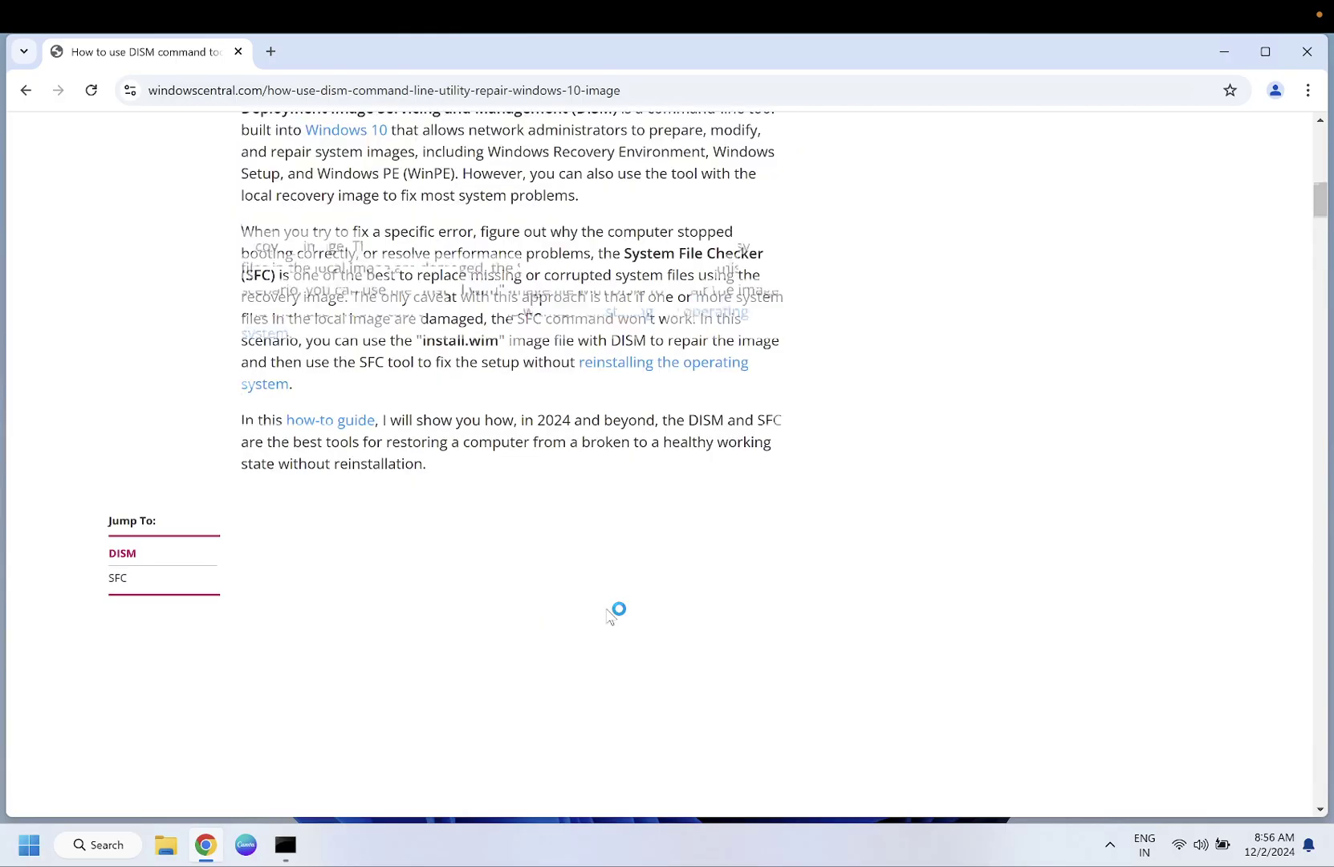
{"action": "scroll", "coordinate": [607, 615], "scroll_direction": "down", "scroll_amount": 1}
{"action": "scroll", "coordinate": [608, 615], "scroll_direction": "down", "scroll_amount": 5}
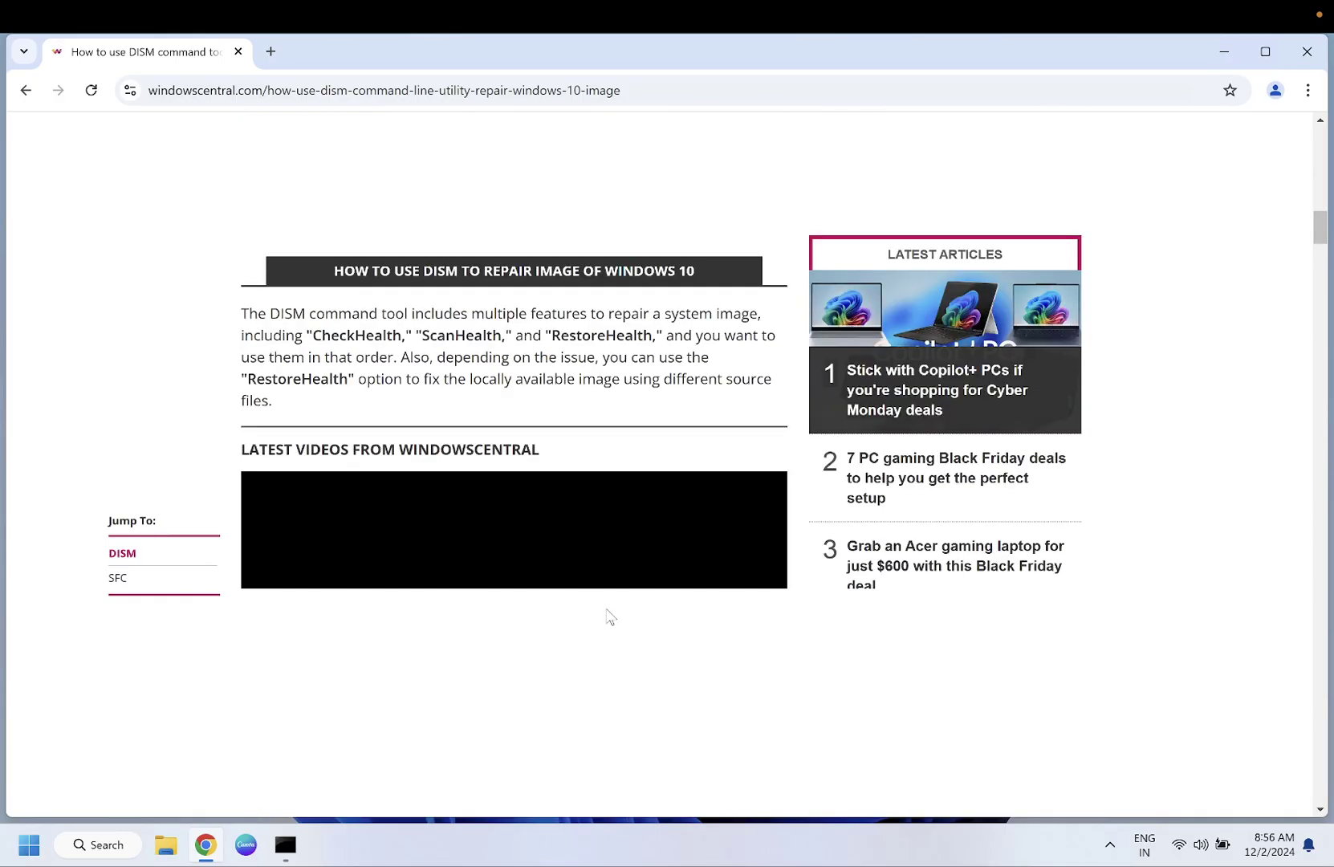
{"action": "scroll", "coordinate": [607, 616], "scroll_direction": "down", "scroll_amount": 5}
{"action": "scroll", "coordinate": [608, 614], "scroll_direction": "down", "scroll_amount": 1}
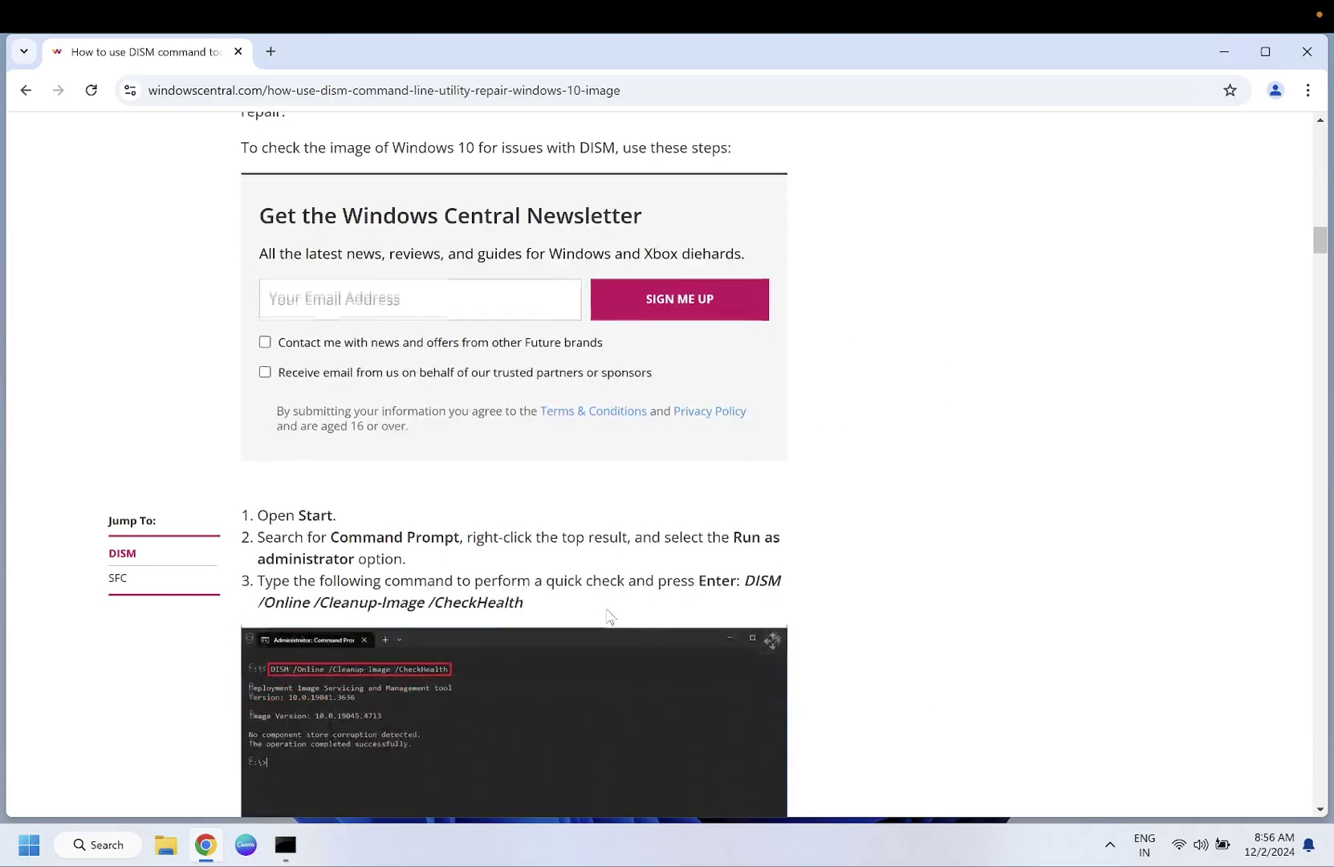
{"action": "scroll", "coordinate": [607, 609], "scroll_direction": "down", "scroll_amount": 1}
{"action": "scroll", "coordinate": [608, 609], "scroll_direction": "down", "scroll_amount": 1}
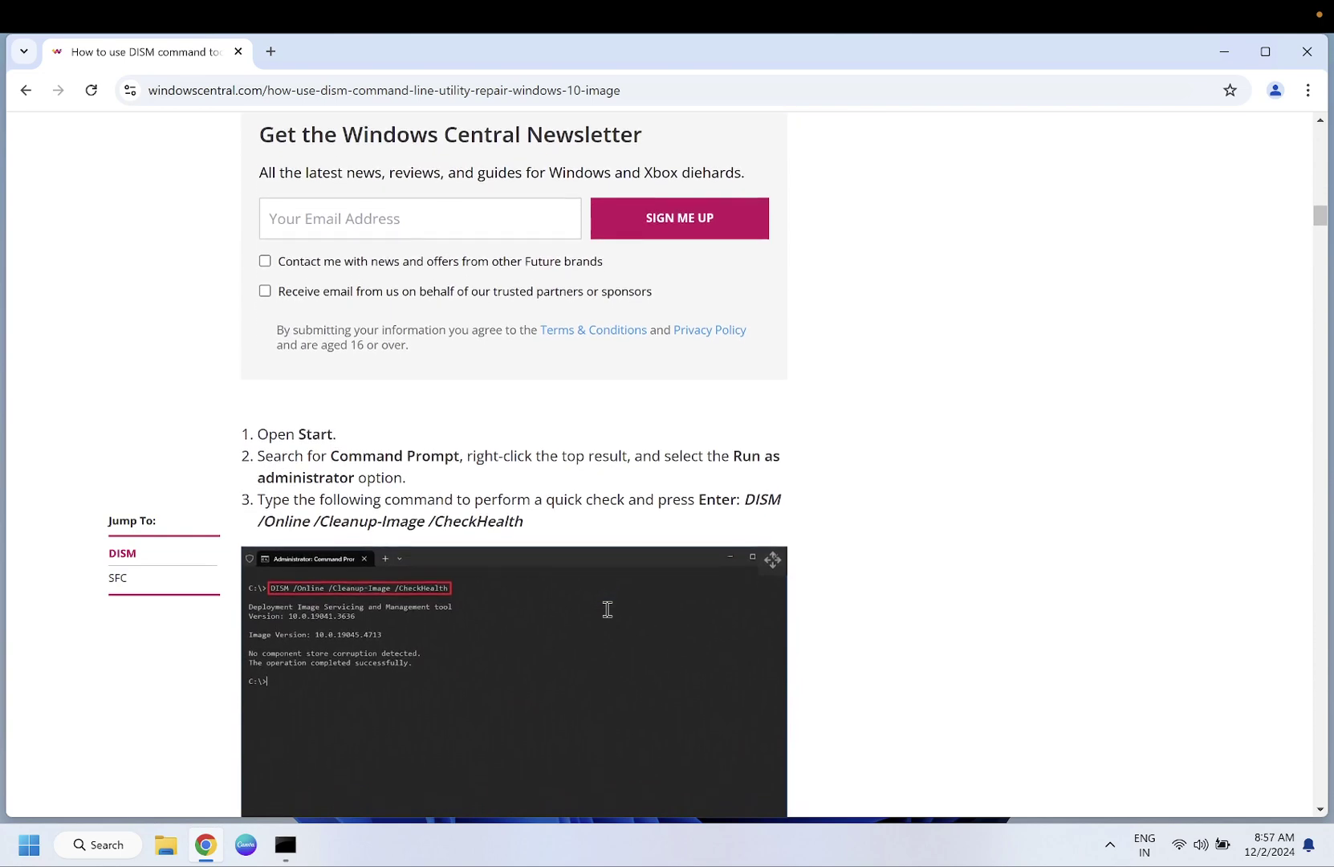
{"action": "scroll", "coordinate": [605, 608], "scroll_direction": "down", "scroll_amount": 2}
{"action": "scroll", "coordinate": [607, 616], "scroll_direction": "down", "scroll_amount": 3}
{"action": "scroll", "coordinate": [608, 616], "scroll_direction": "down", "scroll_amount": 3}
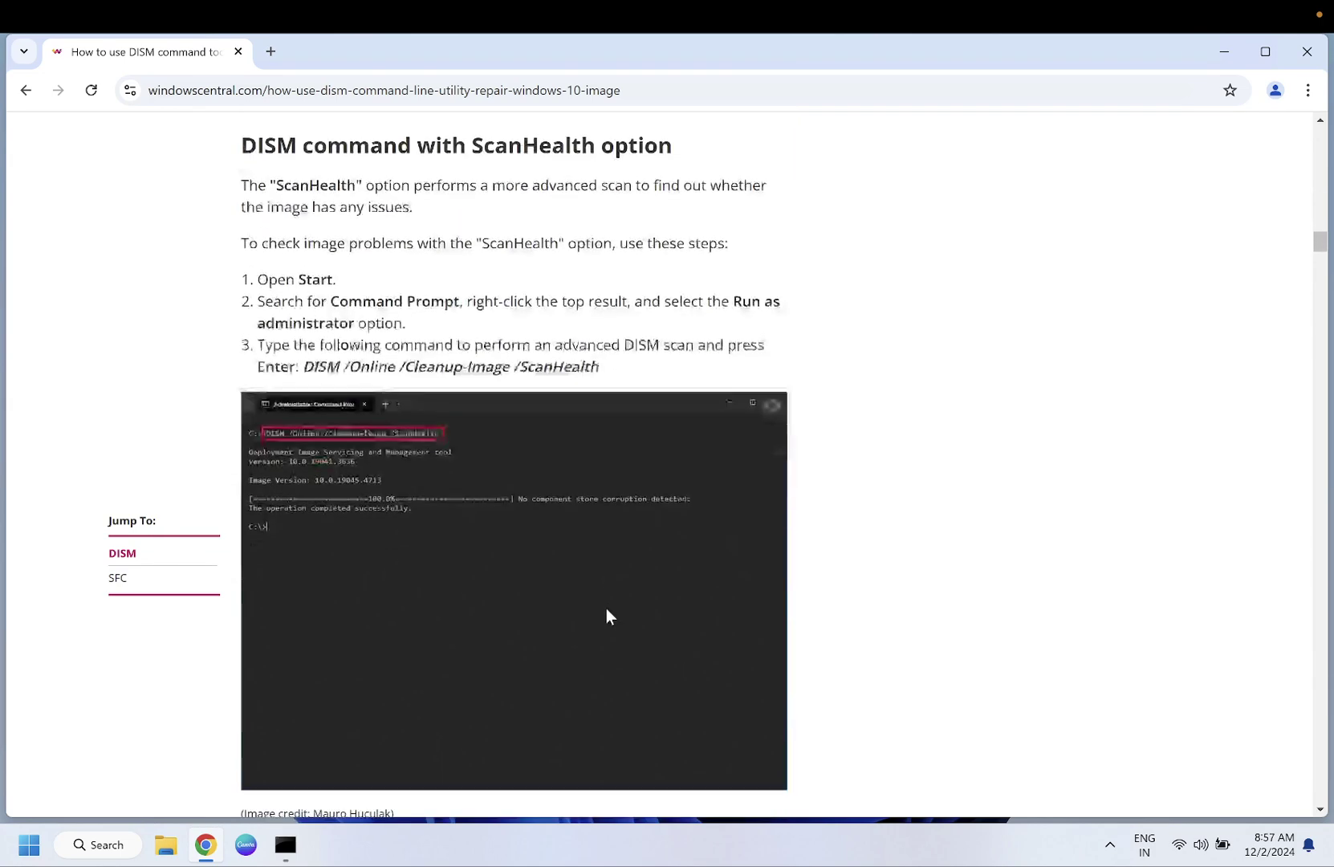
{"action": "scroll", "coordinate": [607, 617], "scroll_direction": "down", "scroll_amount": 2}
{"action": "scroll", "coordinate": [608, 616], "scroll_direction": "down", "scroll_amount": 1}
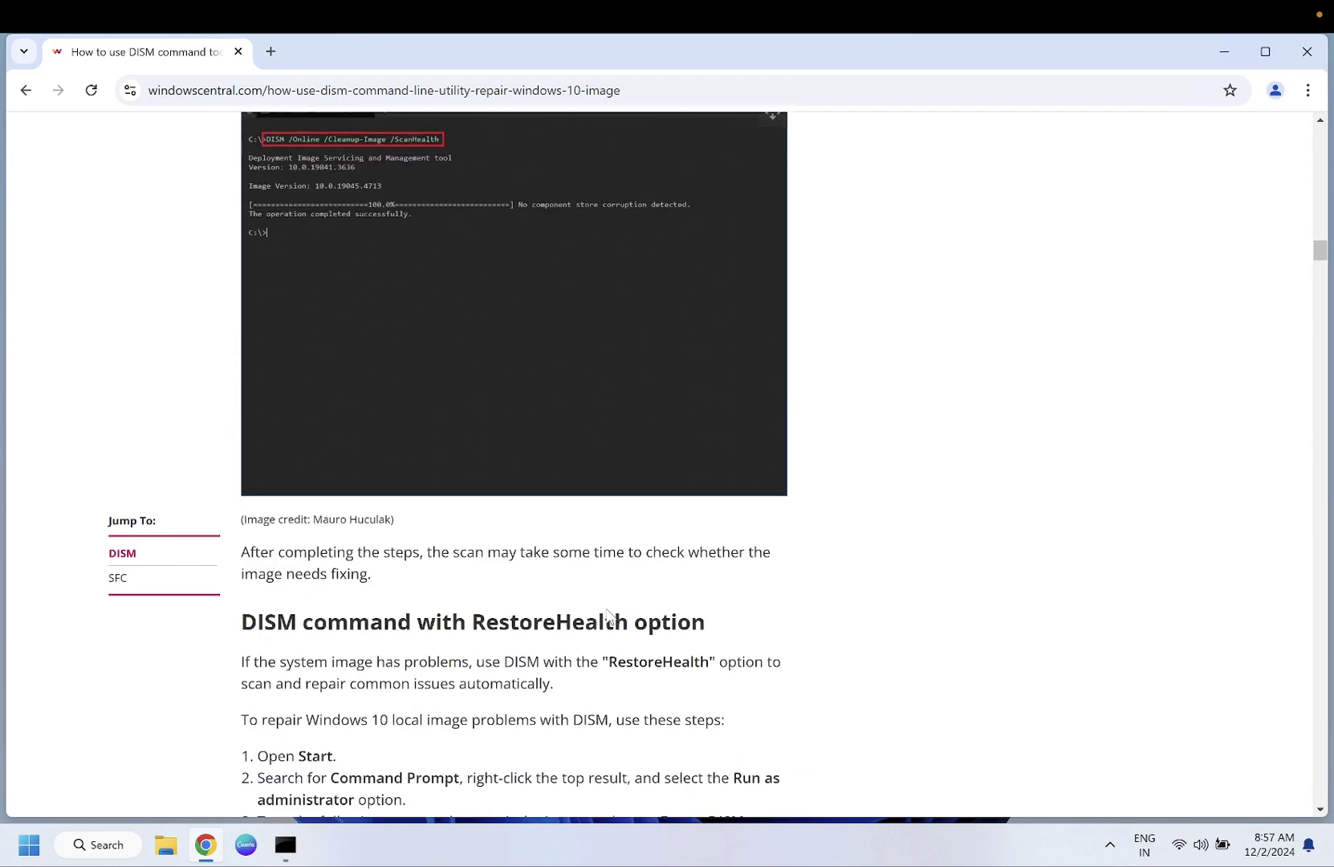
{"action": "scroll", "coordinate": [607, 617], "scroll_direction": "down", "scroll_amount": 1}
{"action": "scroll", "coordinate": [608, 616], "scroll_direction": "down", "scroll_amount": 2}
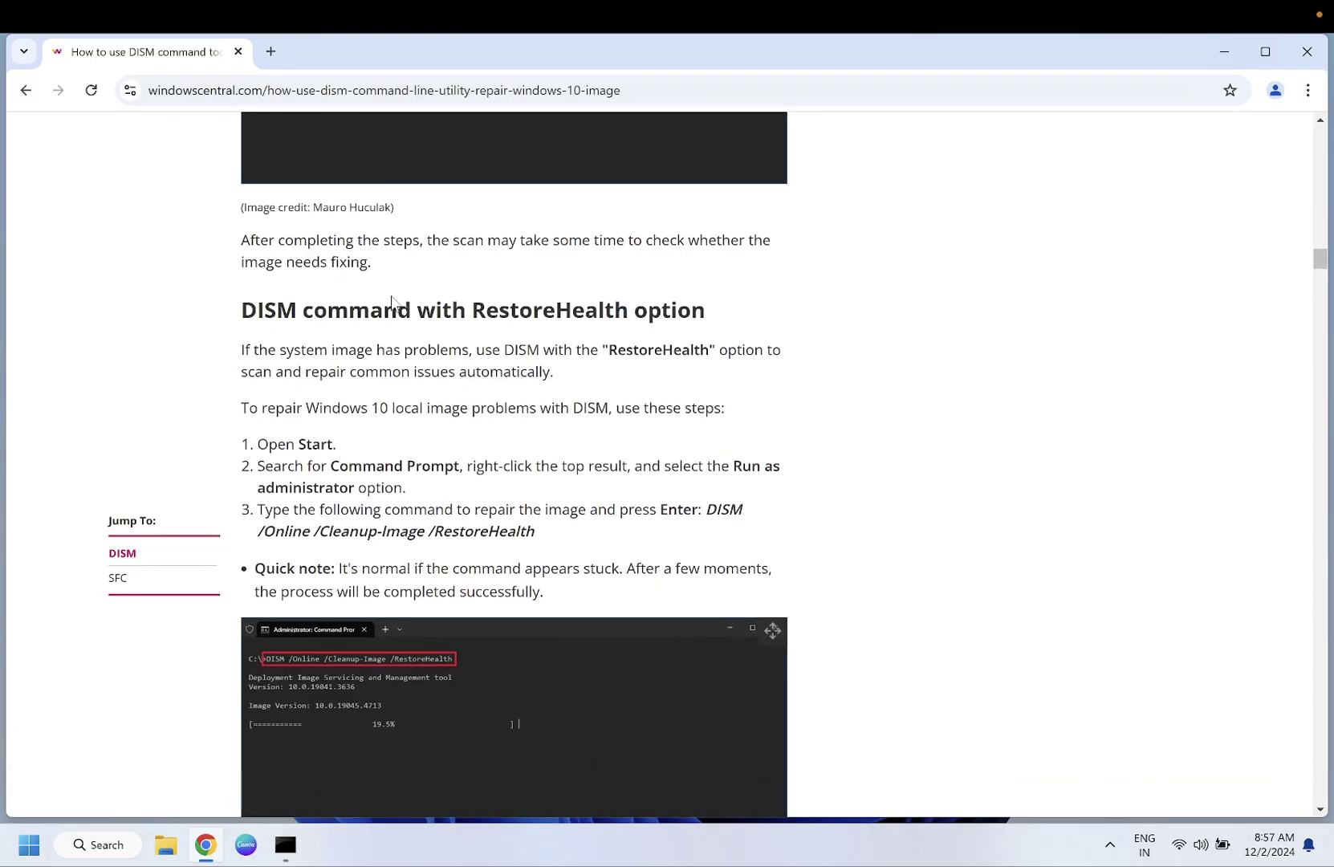
{"action": "scroll", "coordinate": [553, 447], "scroll_direction": "down", "scroll_amount": 1}
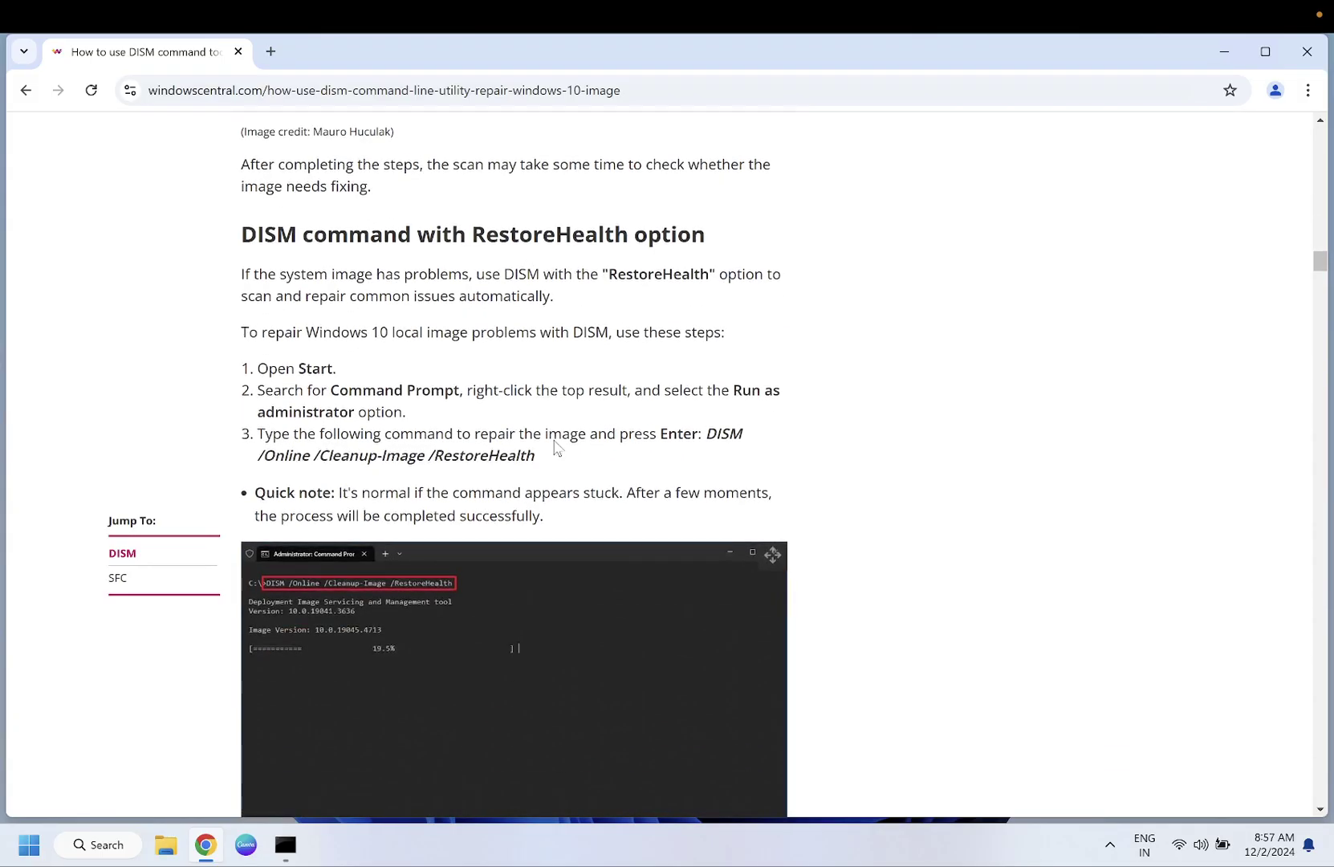
Step: Select the DISM RestoreHealth command in the guide, then minimize Chrome
{"action": "mouse_move", "coordinate": [706, 409]}
{"action": "left_mouse_down"}
{"action": "mouse_move", "coordinate": [558, 460]}
{"action": "mouse_move", "coordinate": [541, 441]}
{"action": "left_mouse_up"}
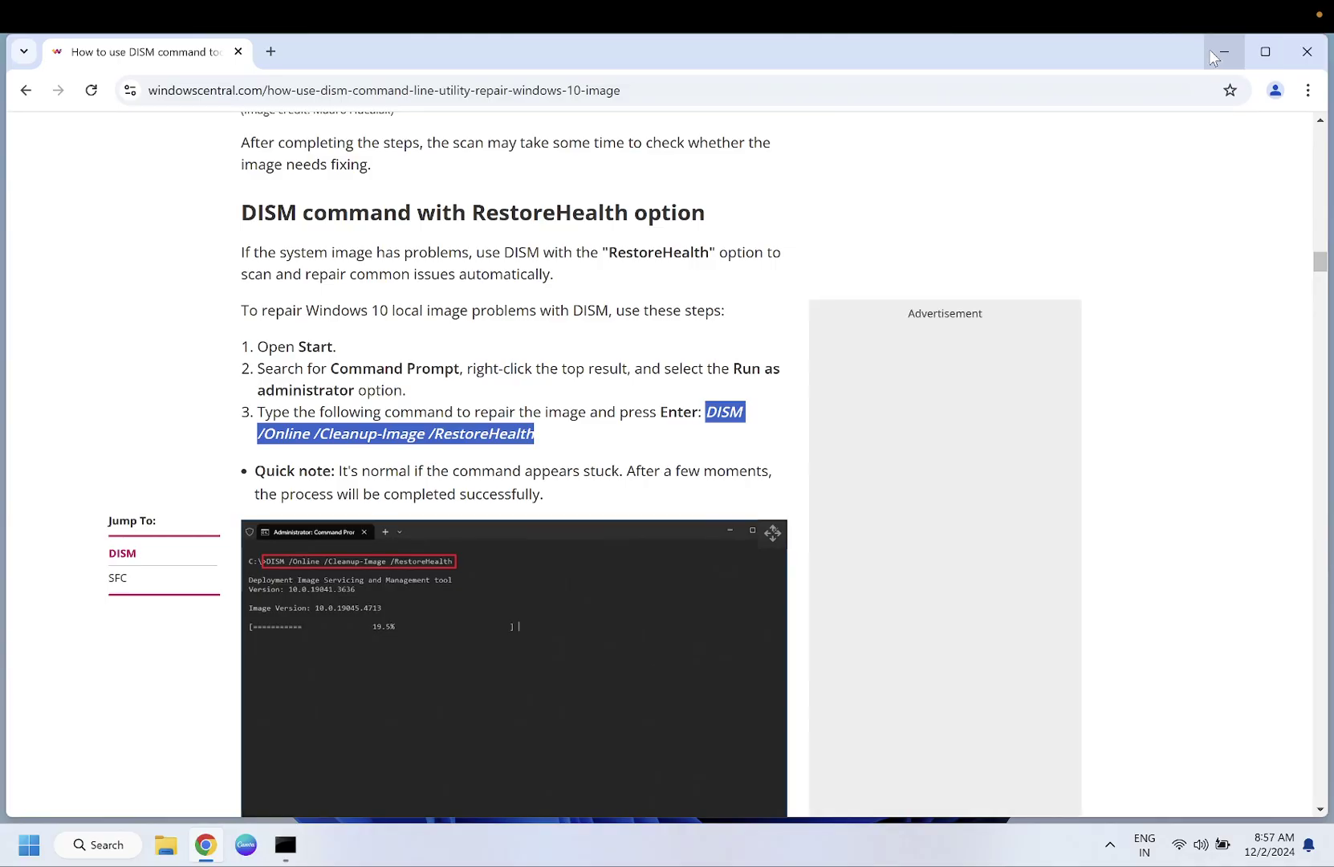
{"action": "left_click", "coordinate": [1210, 49]}
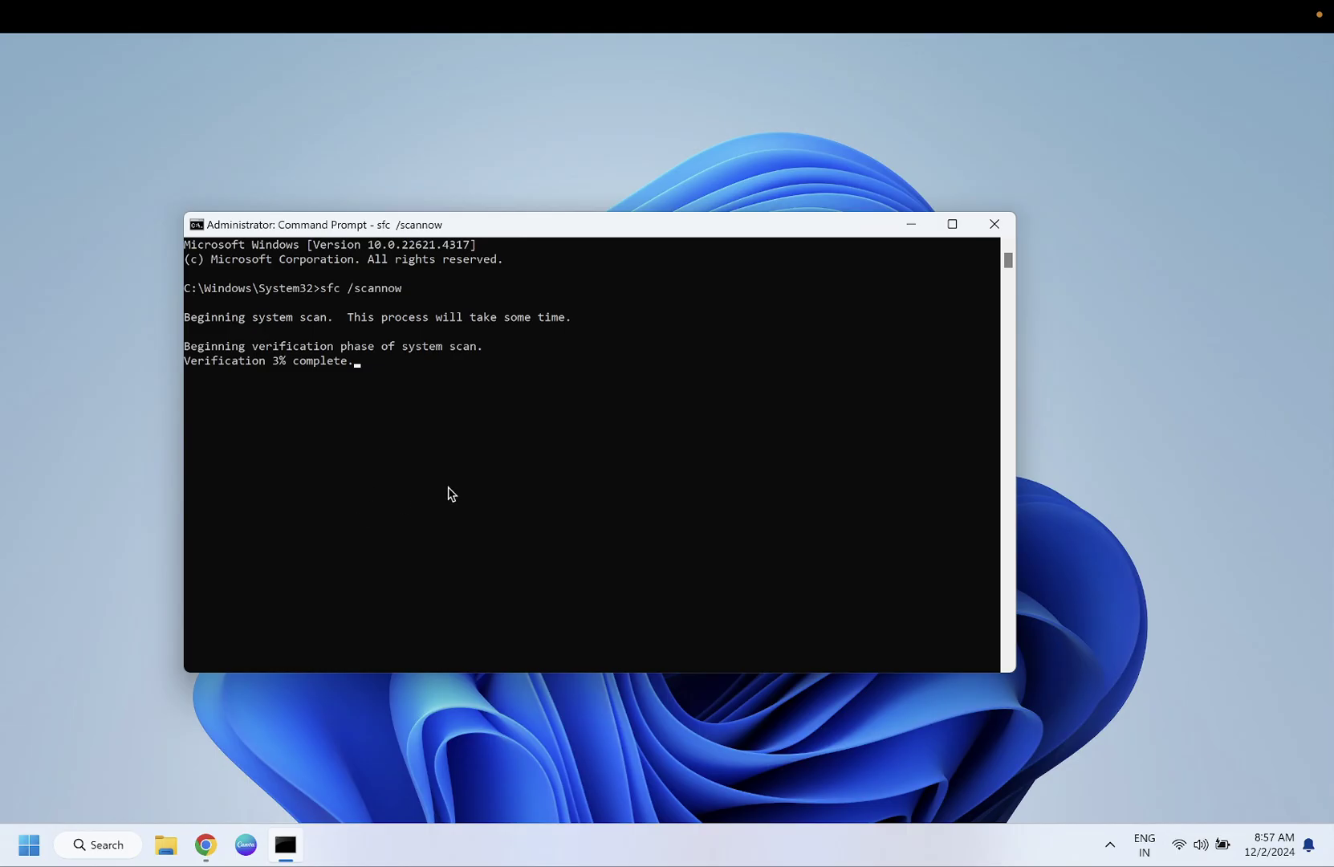
Step: Start DISM /Online /Cleanup-Image /RestoreHealth in a new admin Command Prompt, closing the SFC console
{"action": "left_click", "coordinate": [111, 846]}
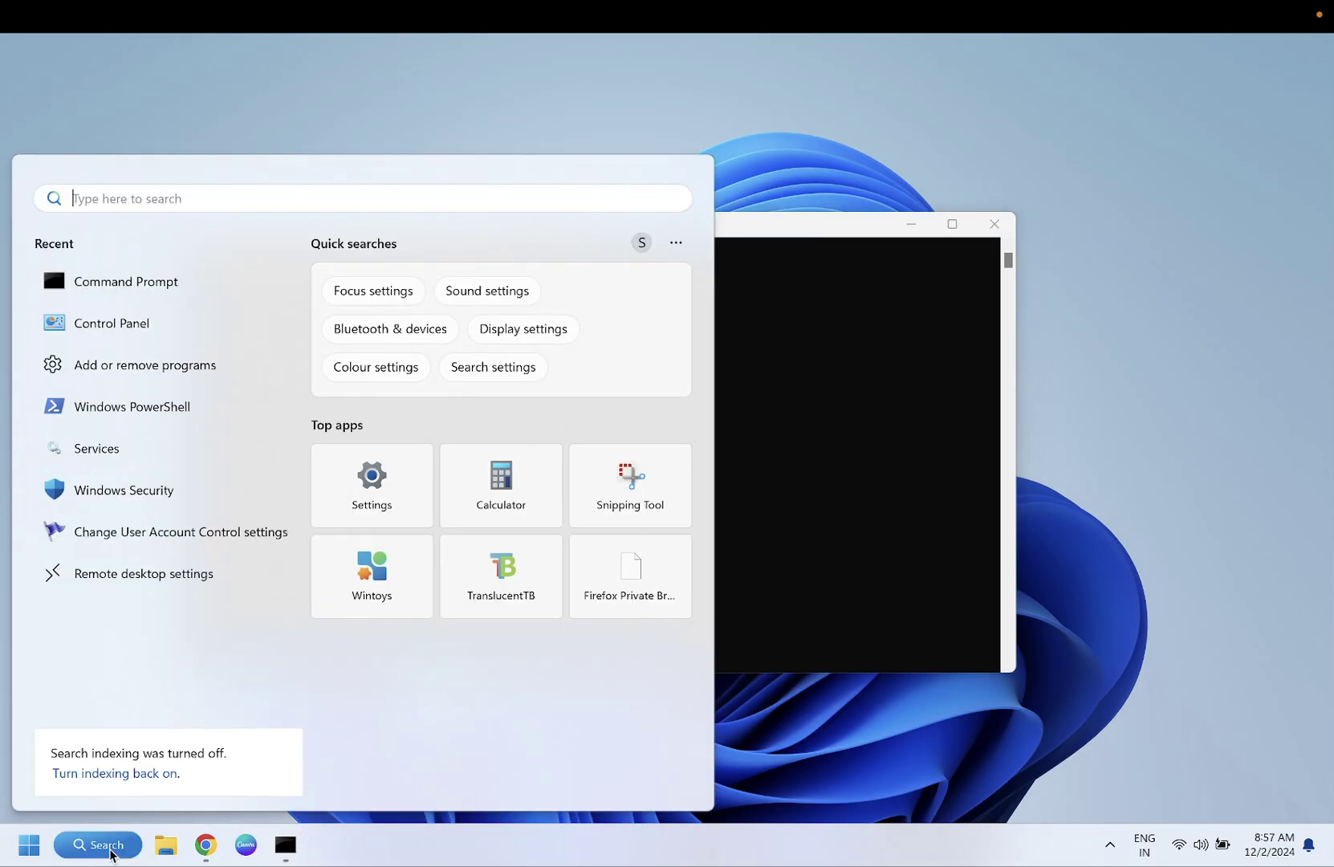
{"action": "type", "text": "cmd"}
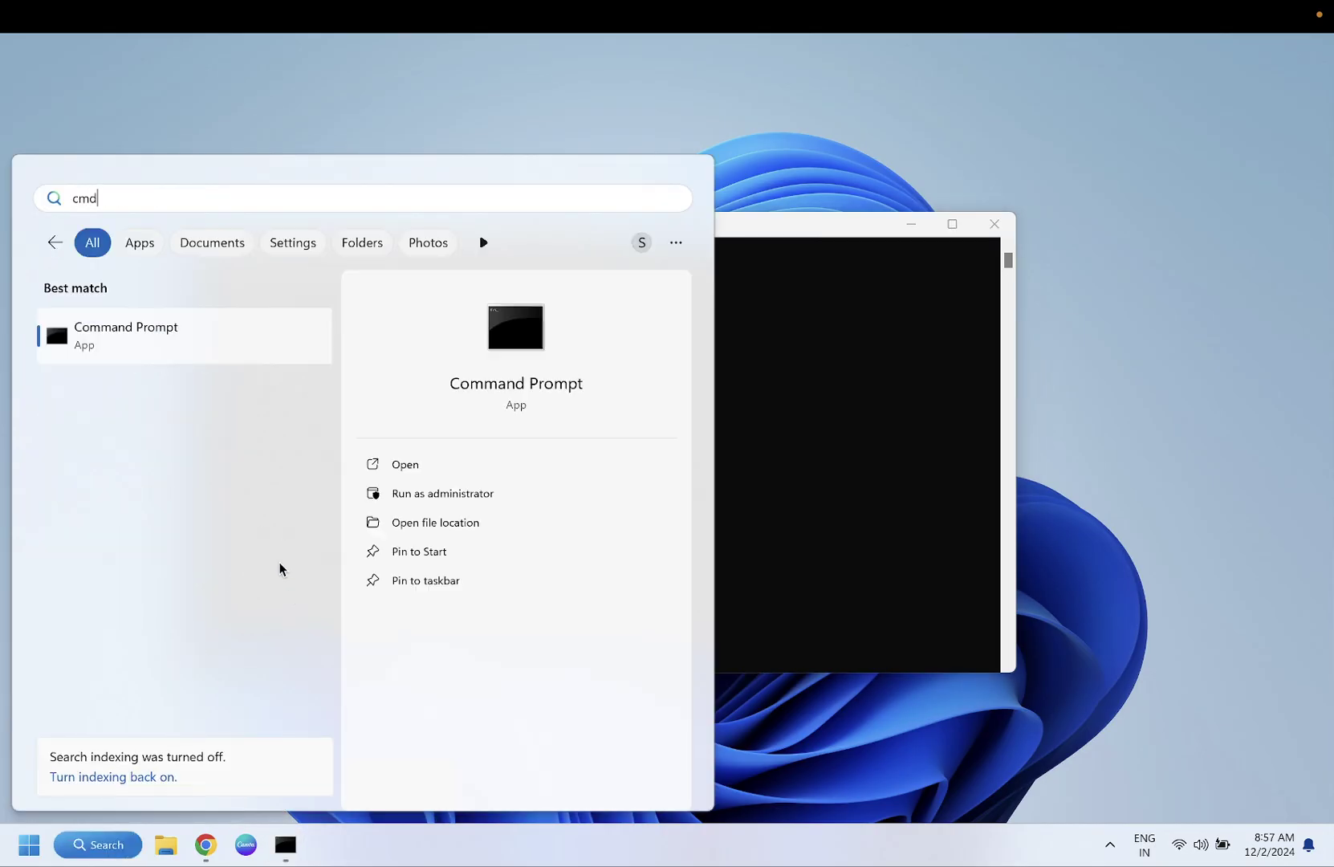
{"action": "left_click", "coordinate": [465, 489]}
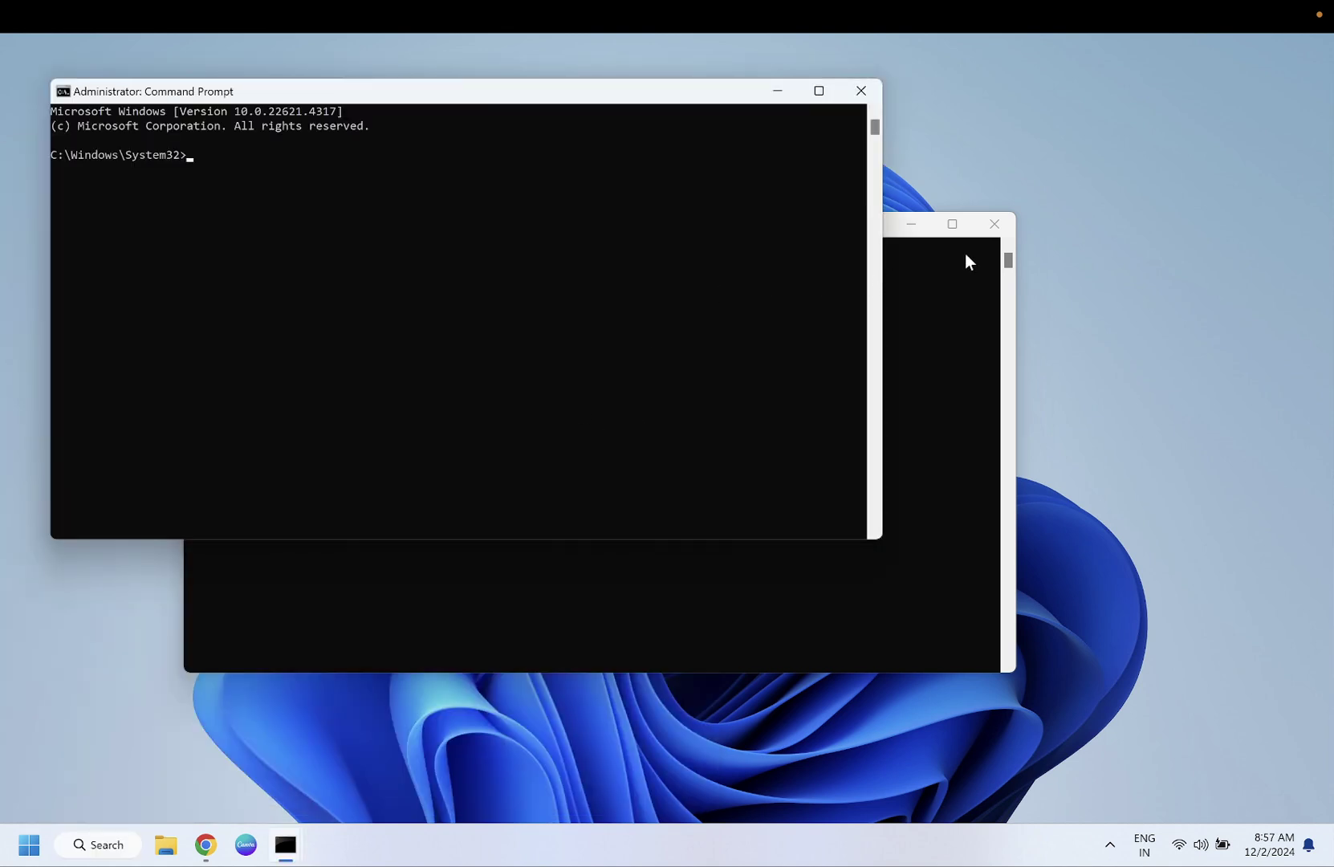
{"action": "left_click", "coordinate": [994, 226]}
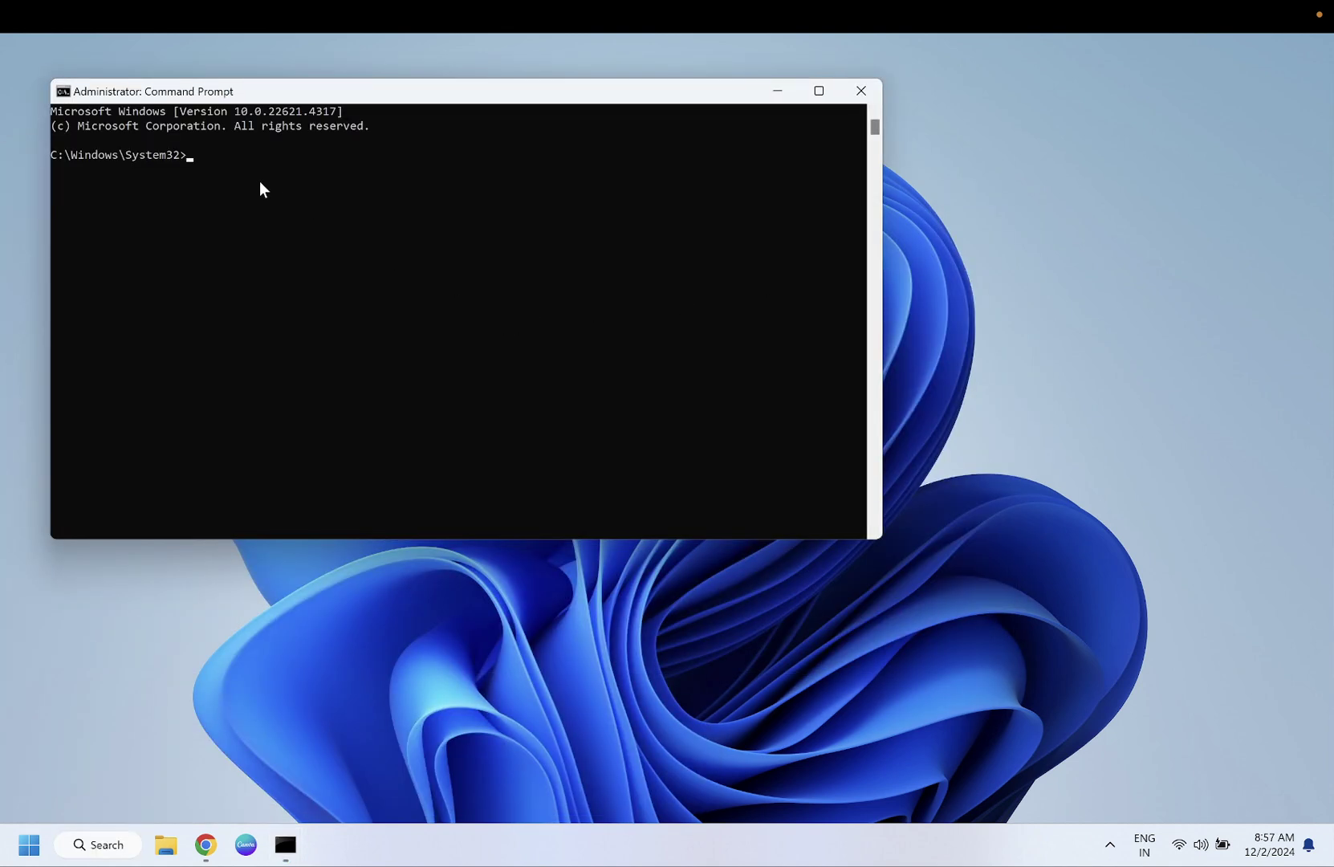
{"action": "type", "text": "DISM /Online /Cleanup-Image /RestoreHealth"}
{"action": "key", "text": "Return"}
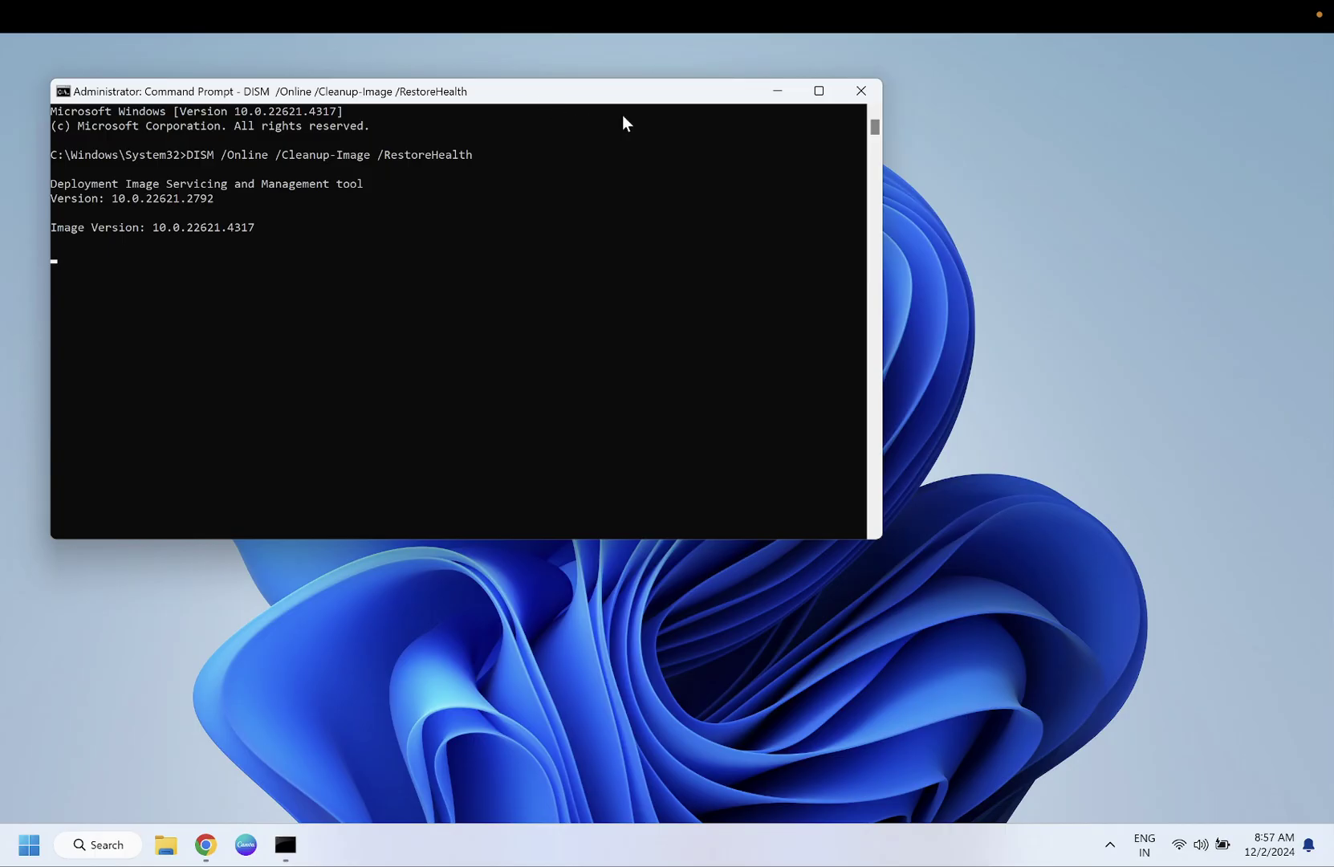
{"action": "left_click_drag", "start_coordinate": [622, 123], "coordinate": [654, 125]}
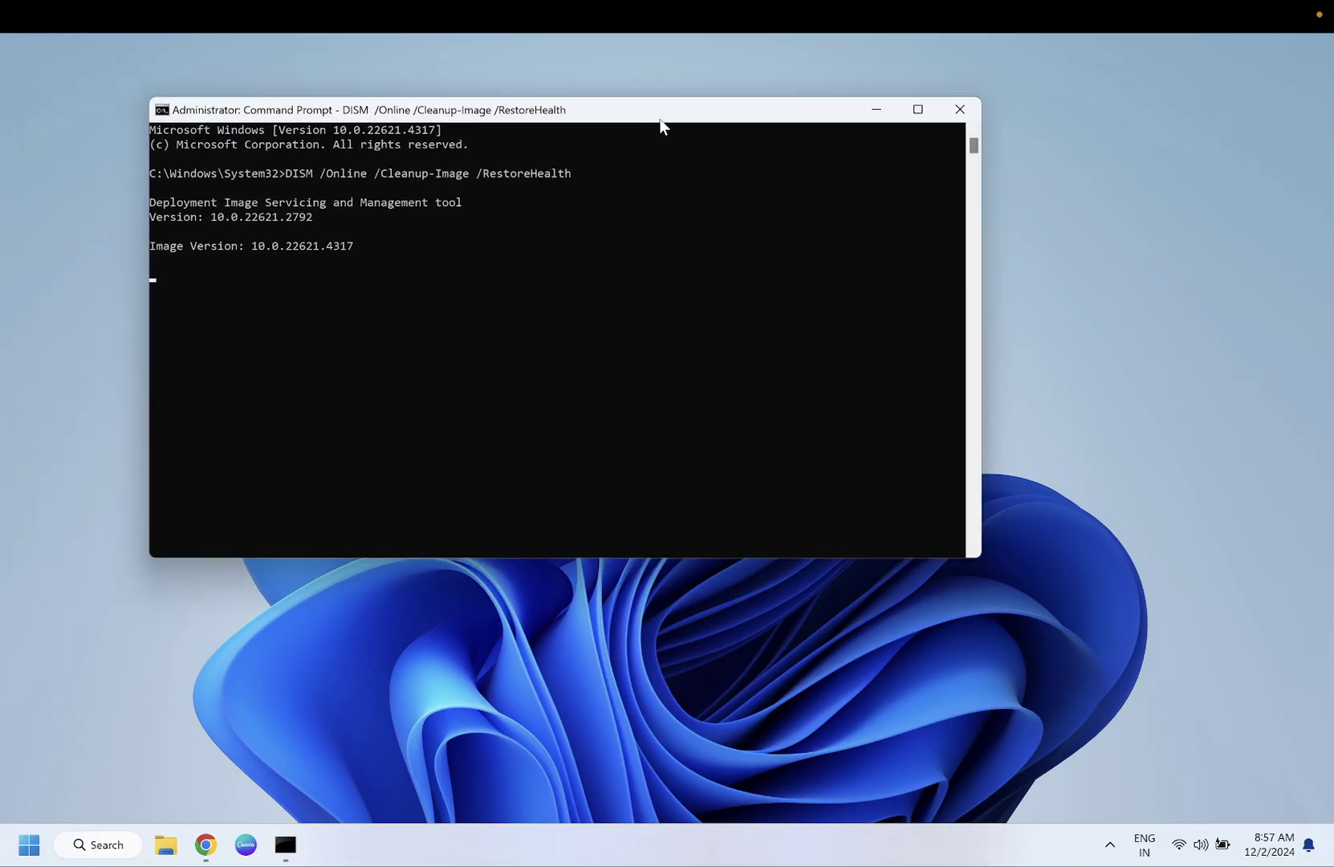
{"action": "left_click", "coordinate": [146, 836]}
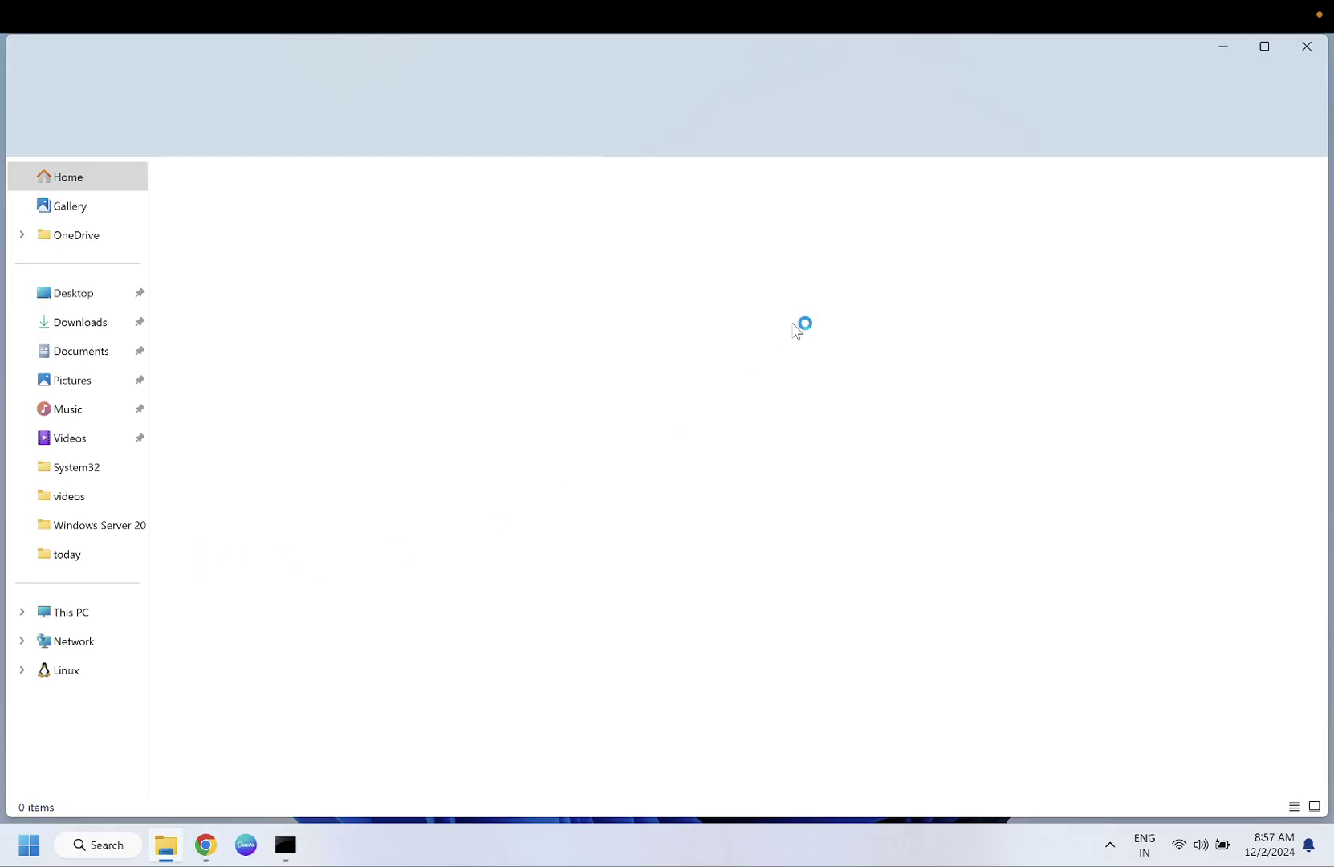
{"action": "left_click", "coordinate": [1306, 48]}
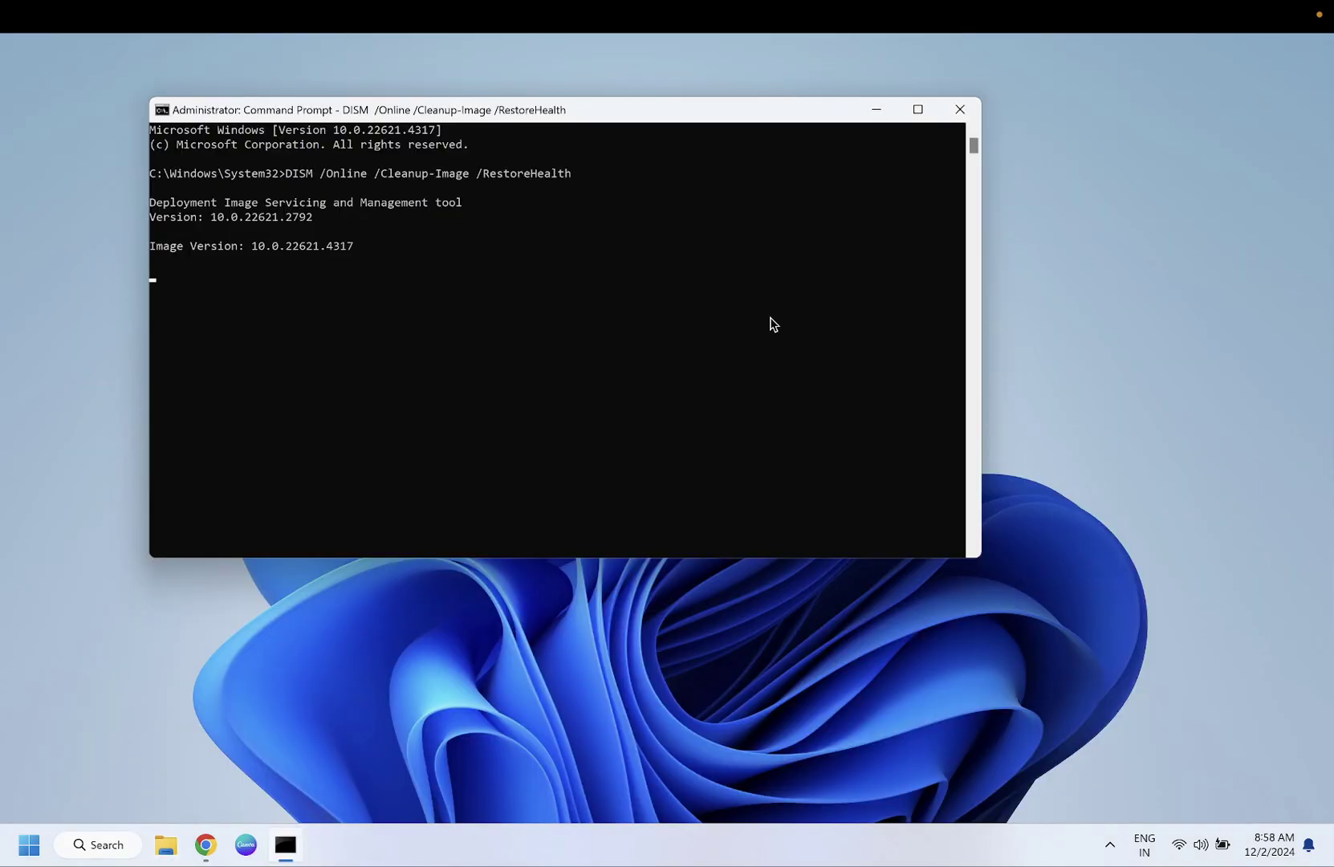